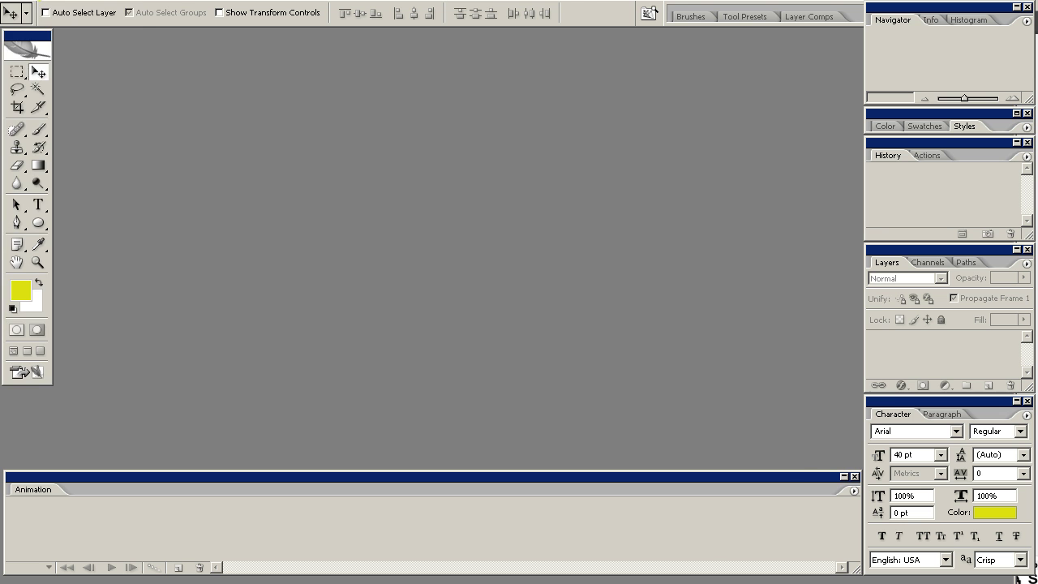
Create a white grayscale document of 960 x 100 pixels at 72.009 pixels/inch and maximize its window
key("alt+f")
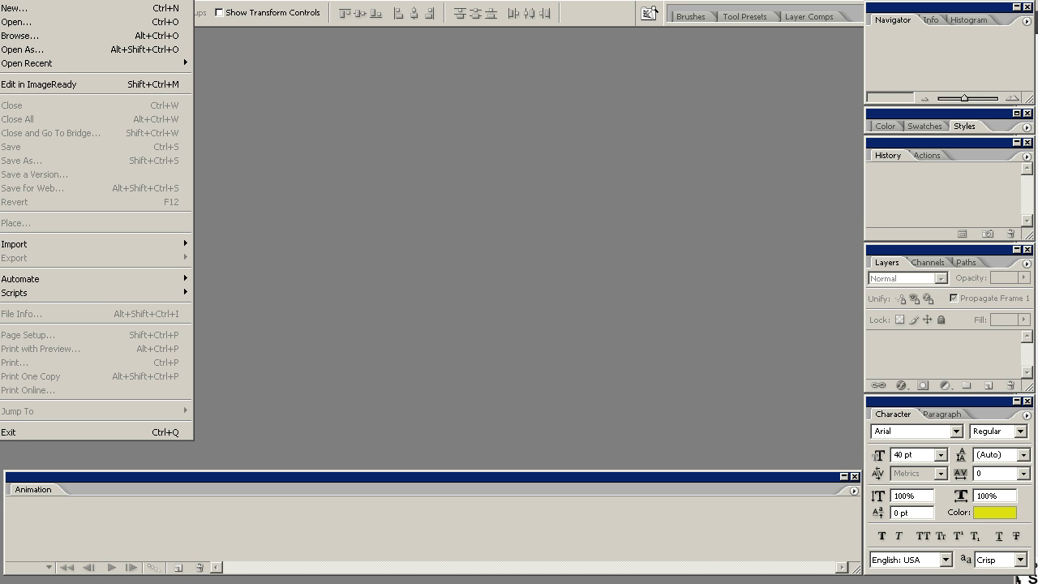
left_click(17, 8)
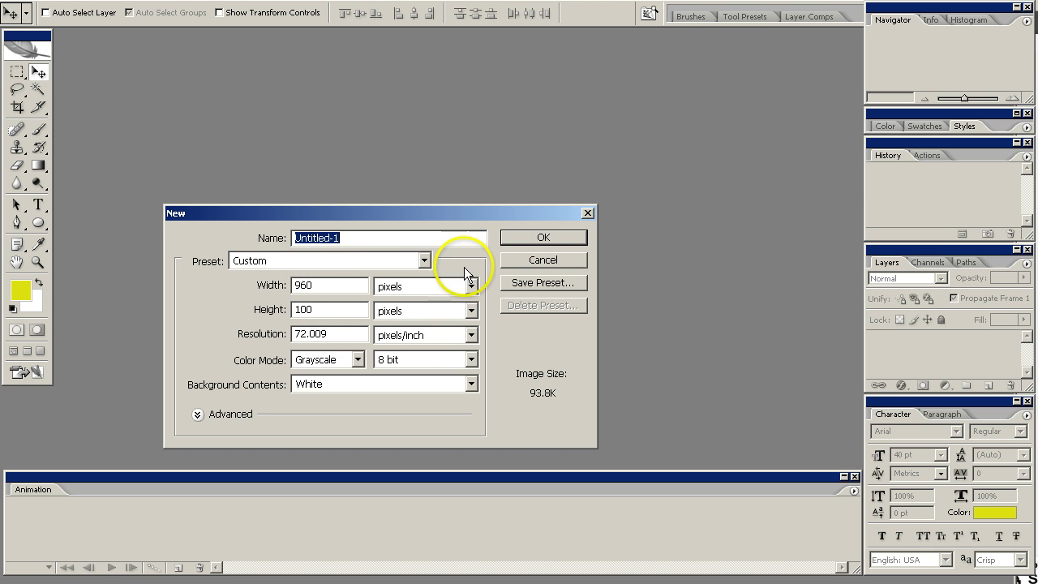
double_click(315, 285)
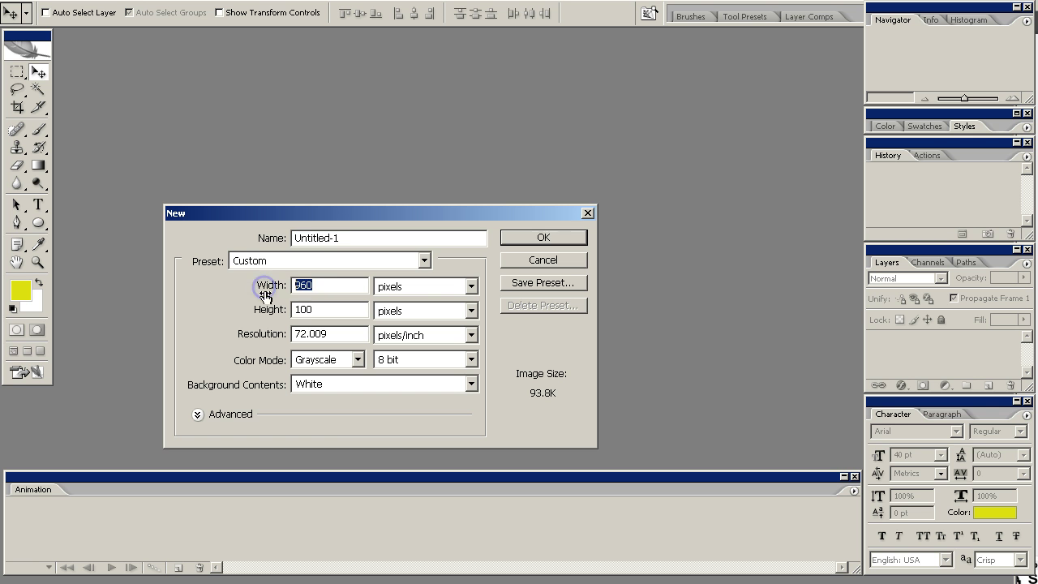
double_click(258, 317)
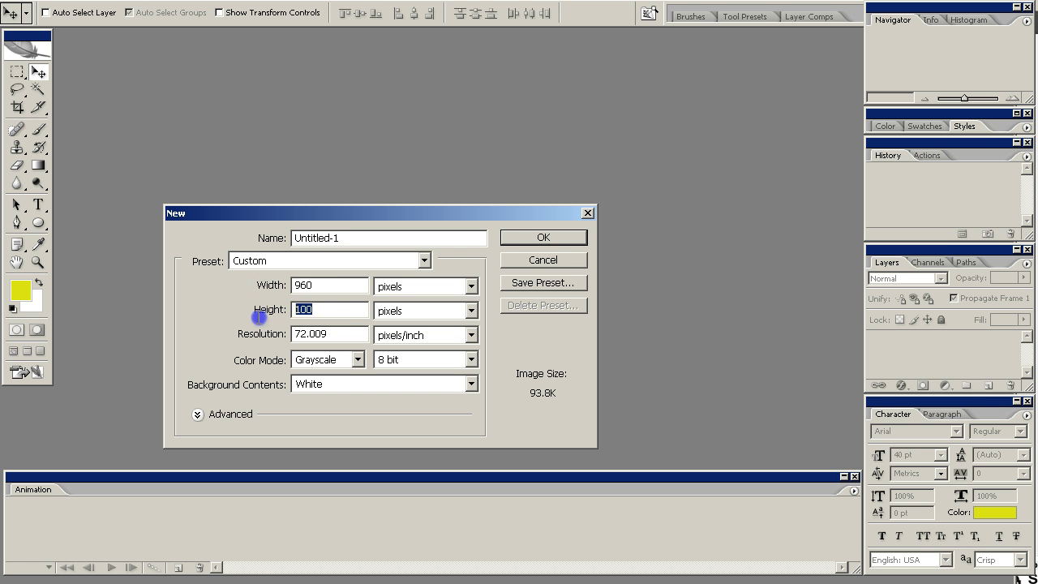
left_click(509, 237)
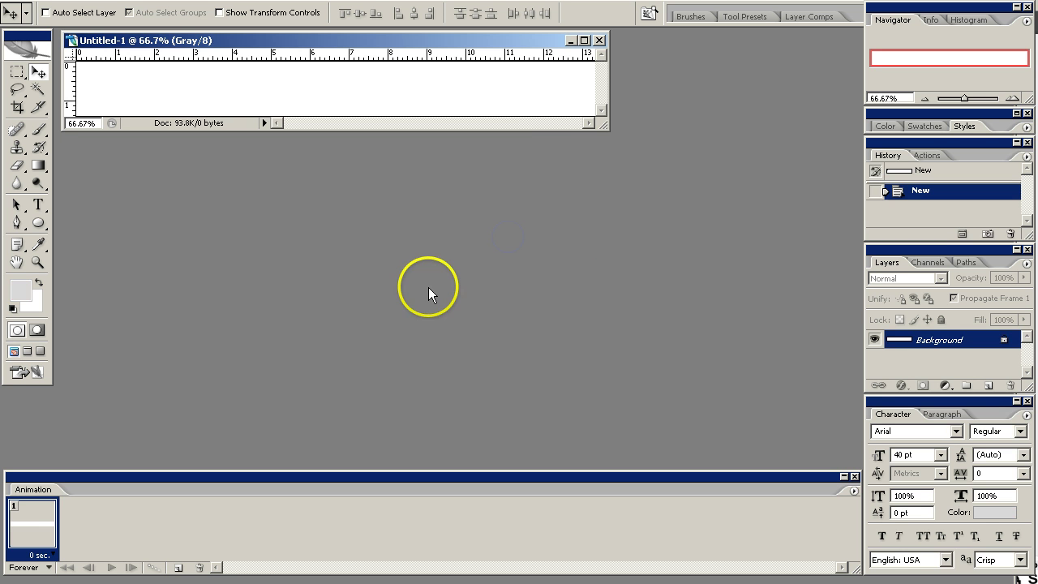
left_click(584, 40)
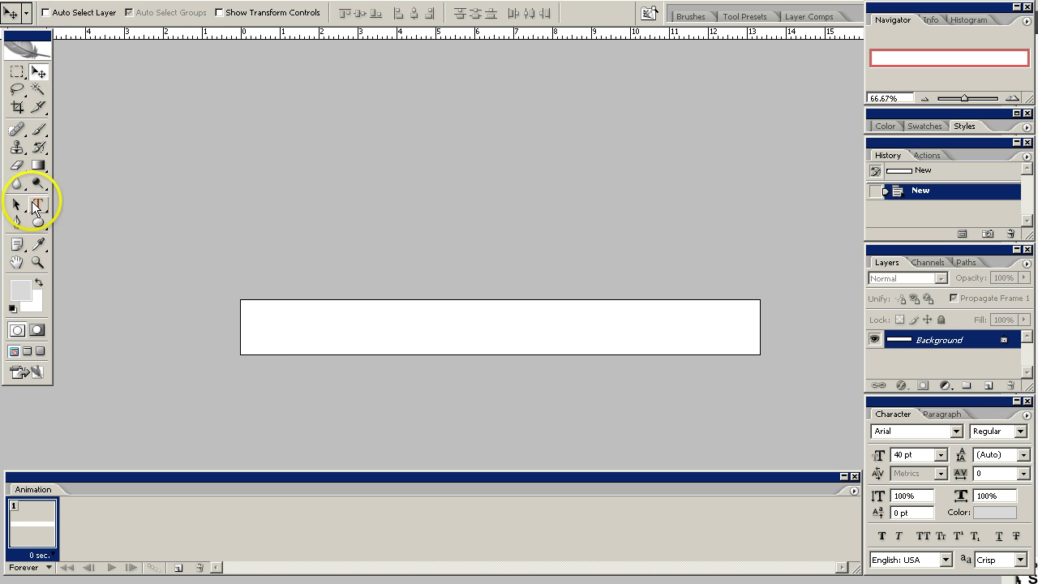
Add the text "S1 Slide one" in 40 pt Arial and place it at the left end of the banner
left_click(36, 206)
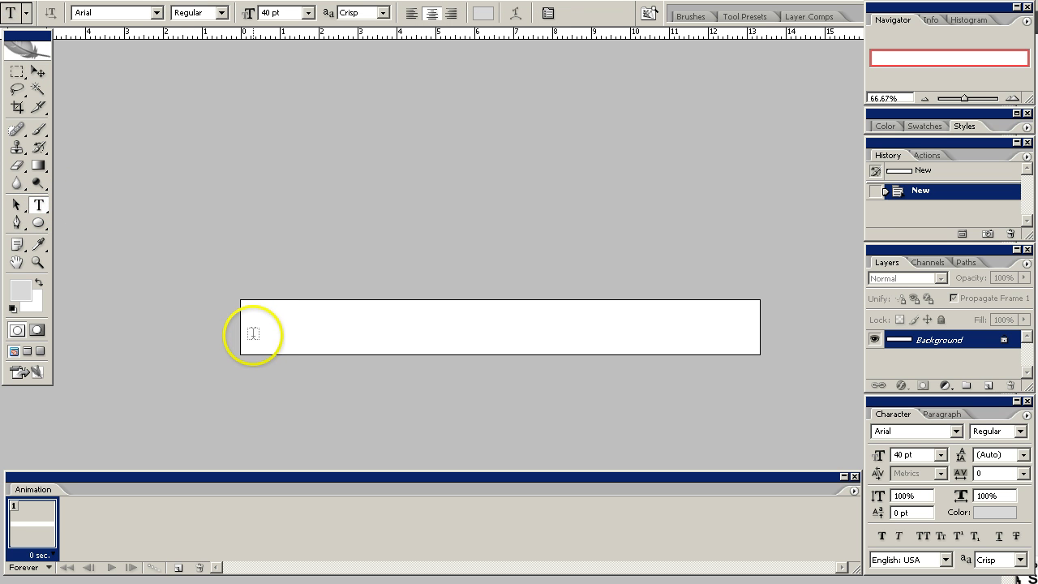
left_click(252, 333)
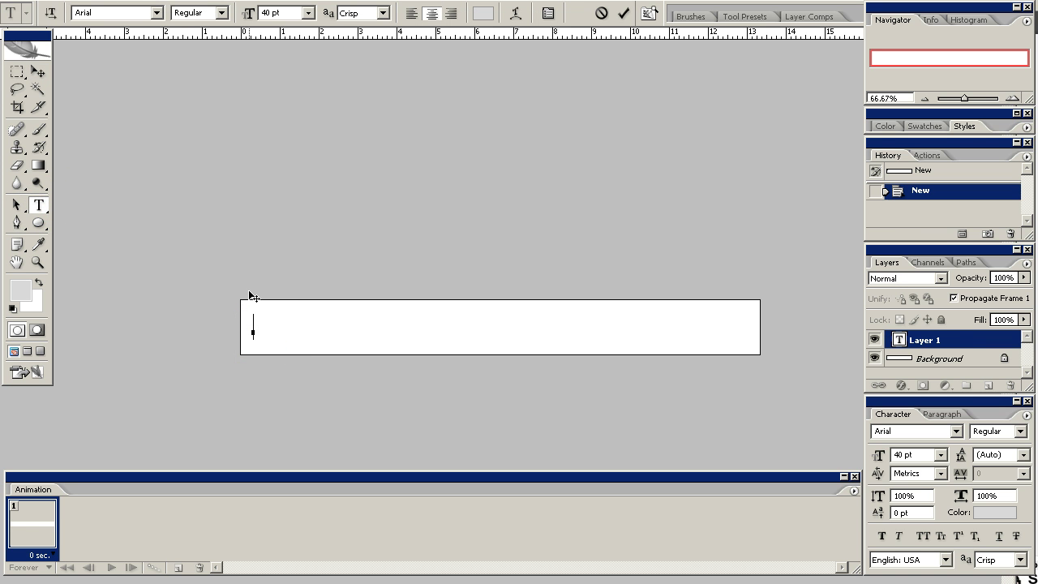
type("S")
type("1")
type("  Slide")
type(" one")
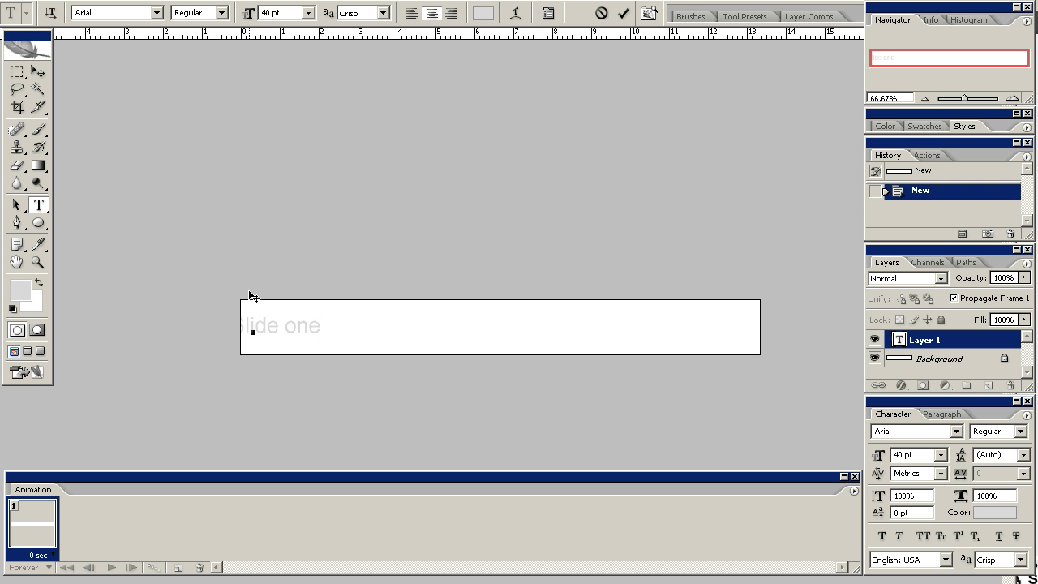
left_click_drag(223, 291, 291, 293)
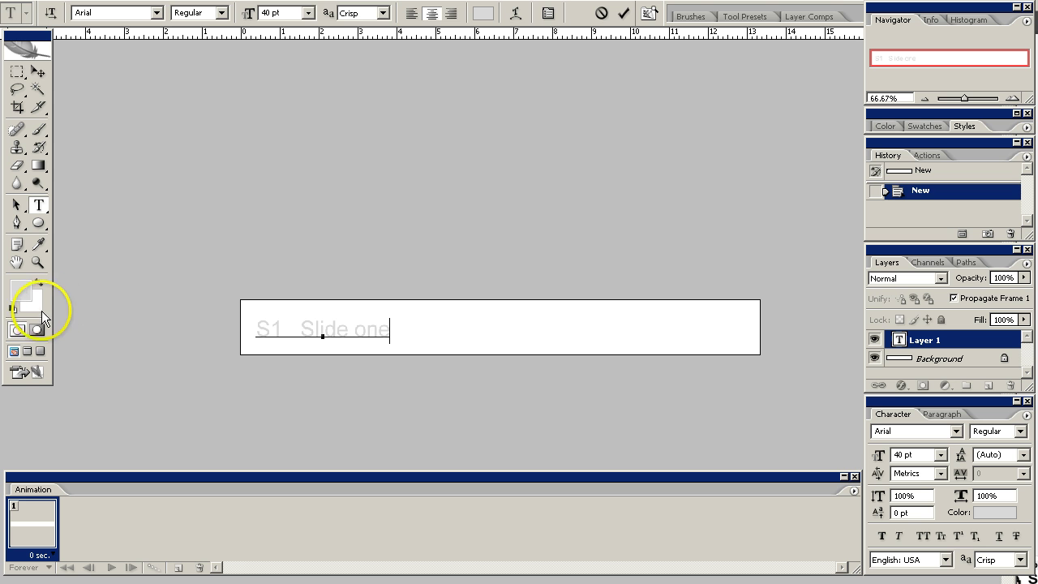
left_click(38, 73)
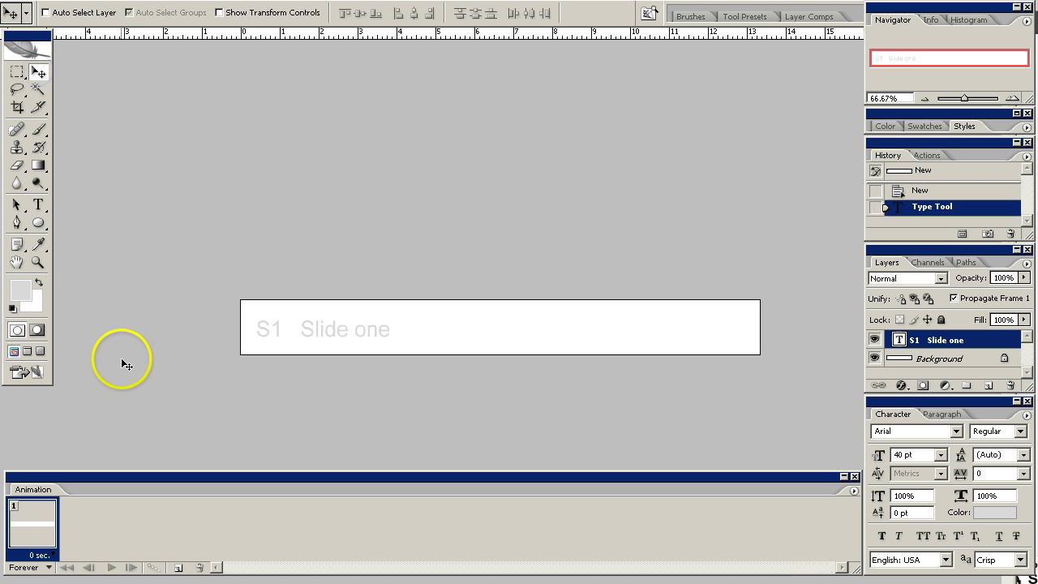
Reset the foreground and background colours to default and set the slide text's colour to black (000000)
key("d")
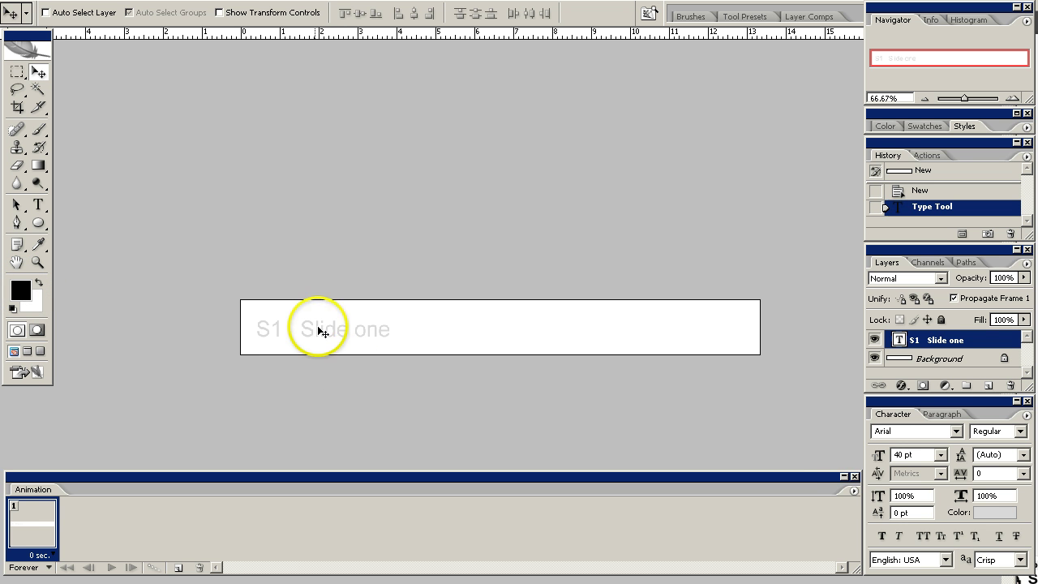
left_click(994, 512)
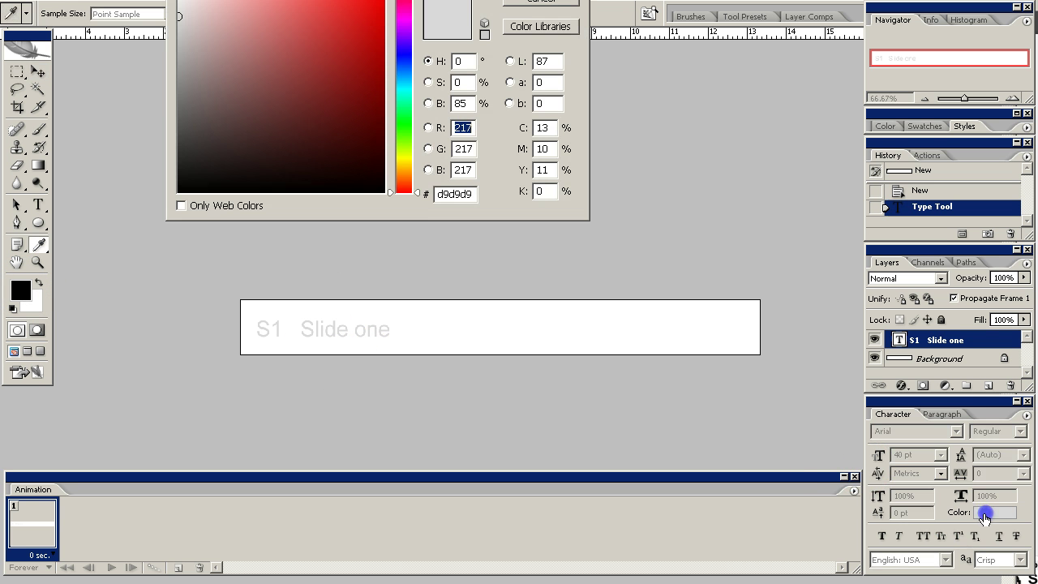
left_click(468, 197)
type("000000")
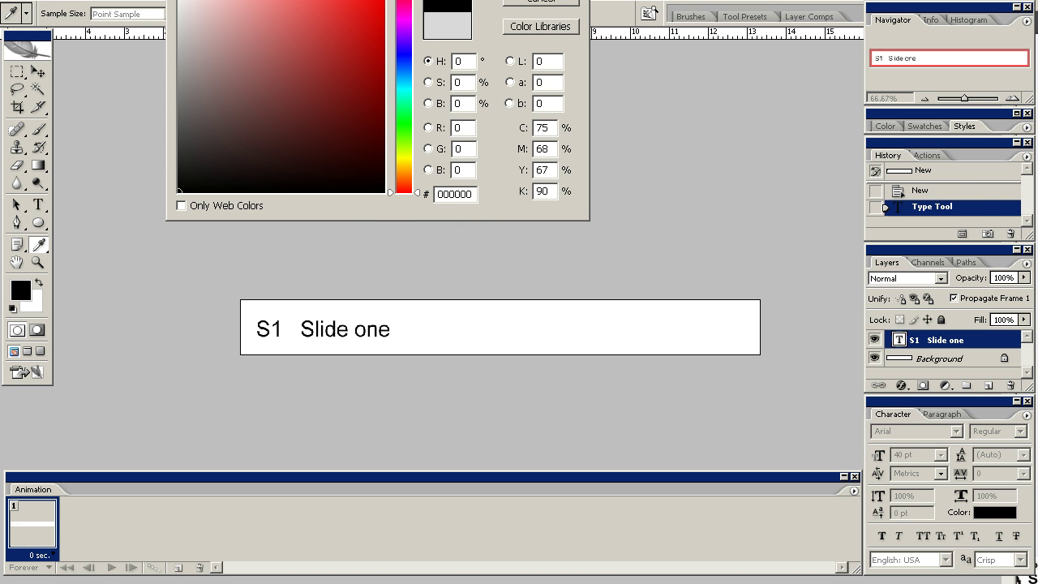
key("Return")
key("v")
left_click(421, 239)
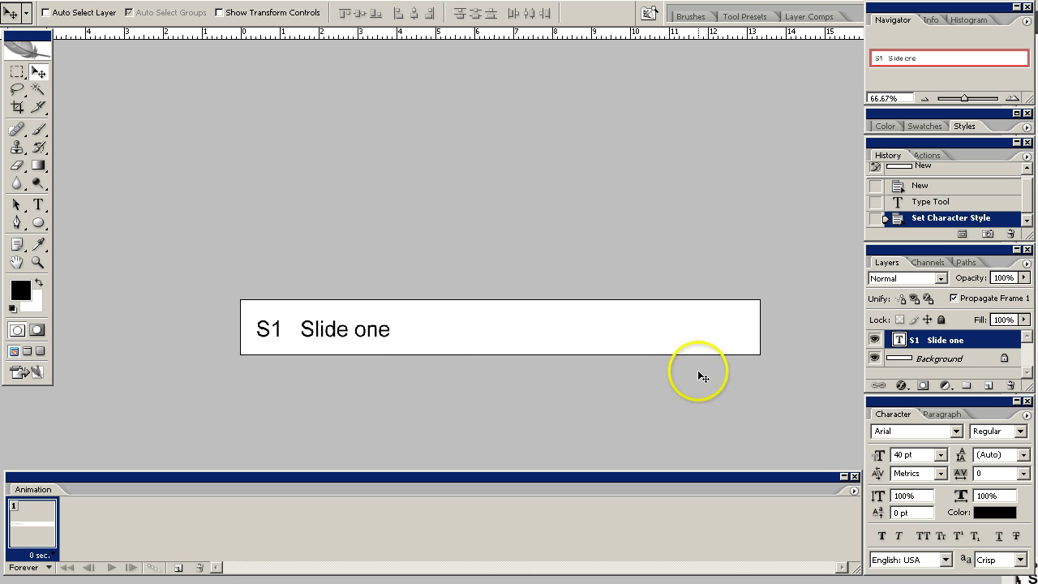
Select the Background layer and set the background colour to yellow (dcda10)
left_click(923, 362)
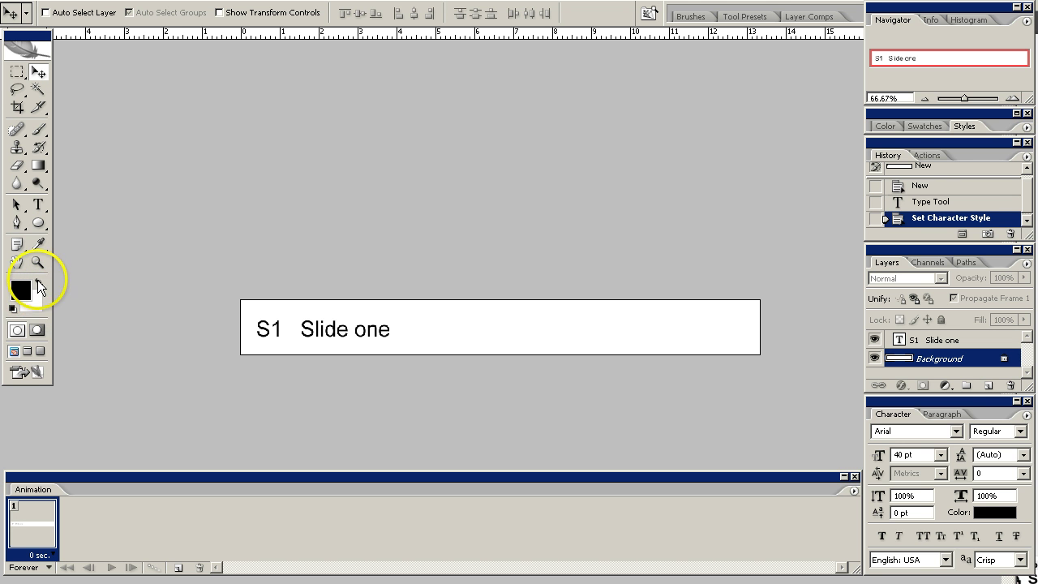
left_click(37, 302)
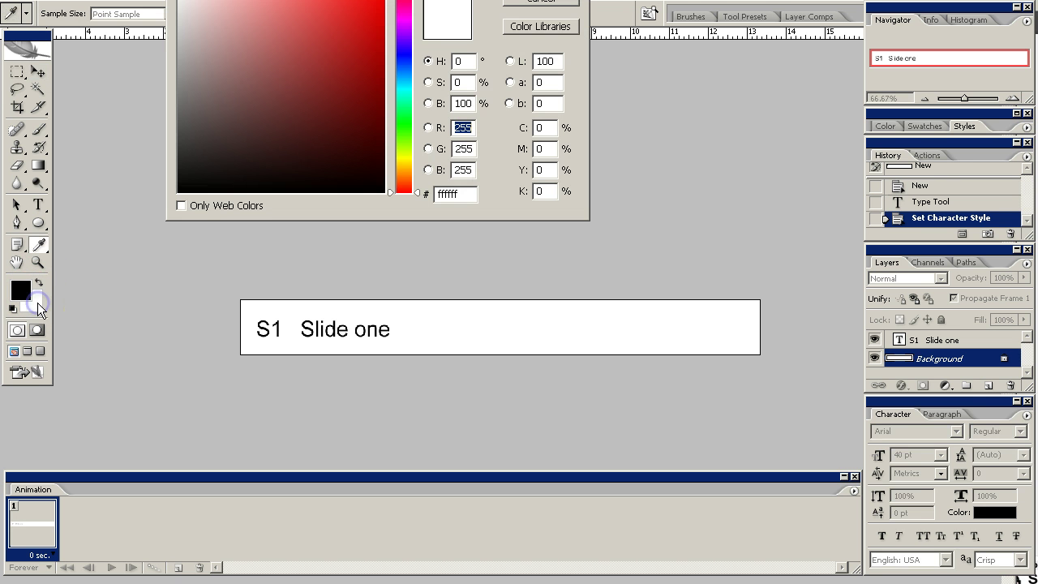
left_click(403, 158)
left_click_drag(374, 18, 370, 14)
key("Escape")
key("v")
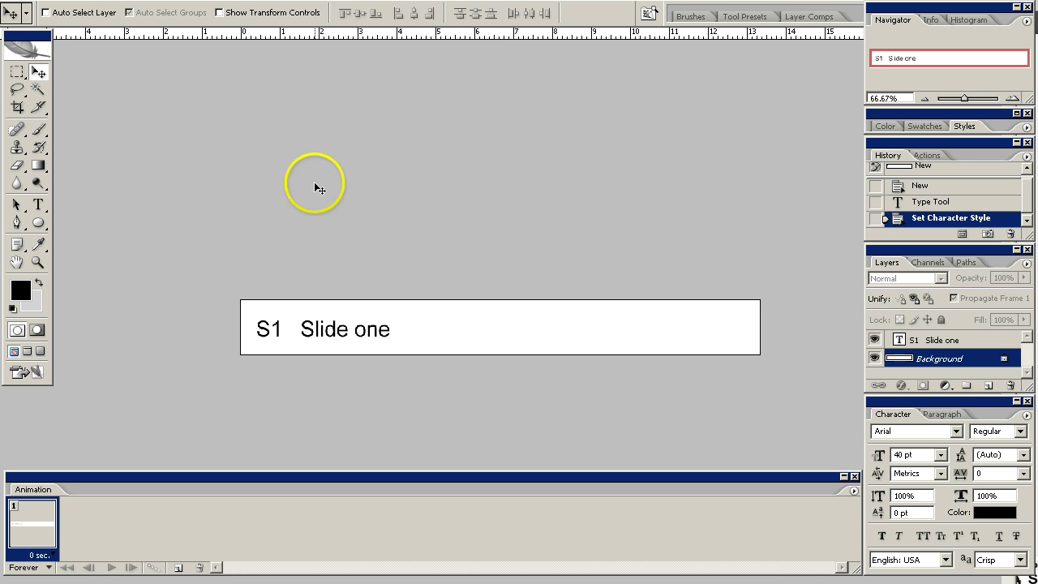
left_click(34, 303)
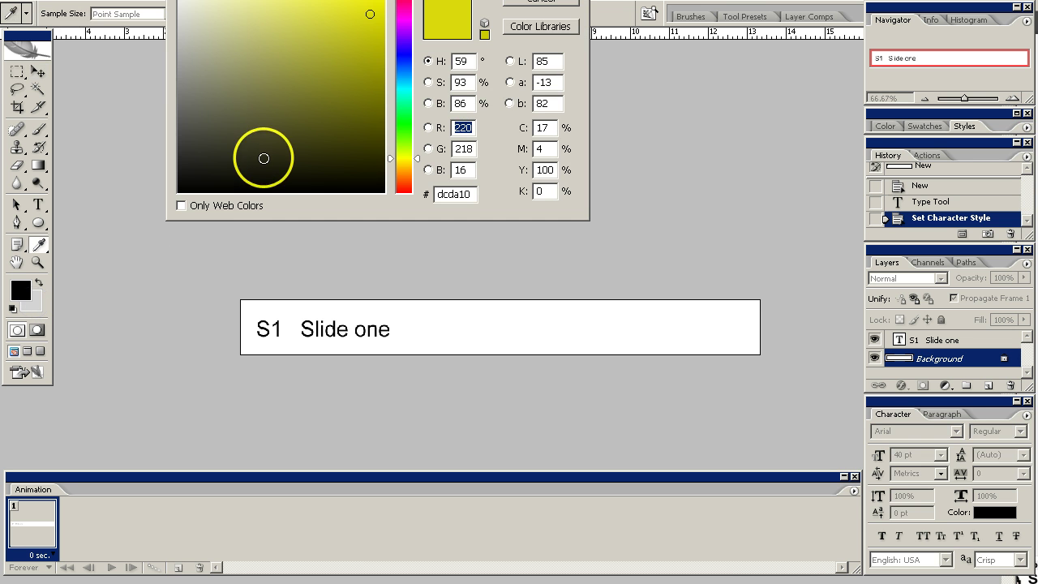
key("Escape")
key("v")
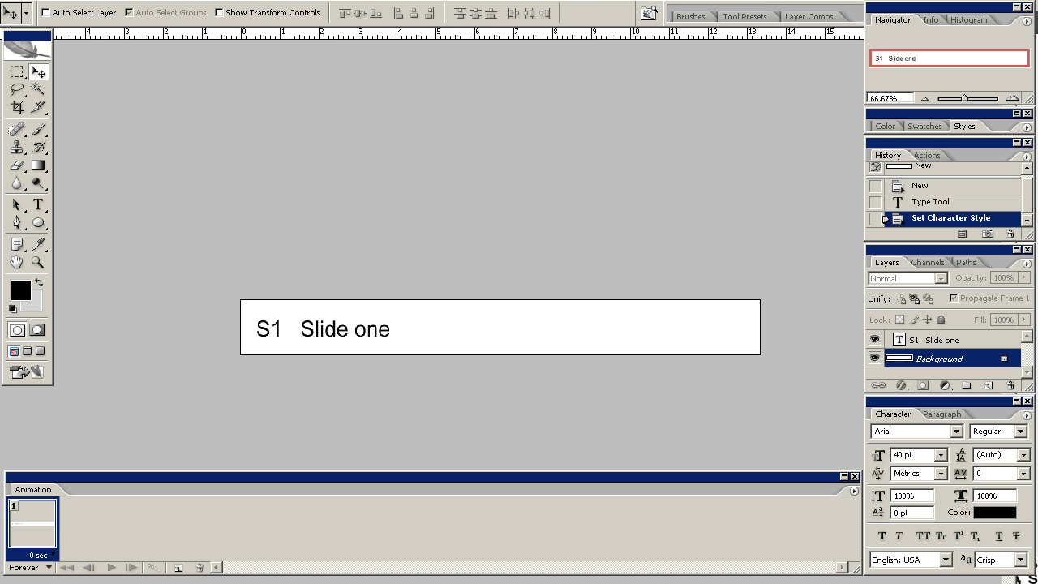
Convert the image from grayscale to RGB Color without flattening the layers
key("alt+i")
mouse_move(194, 8)
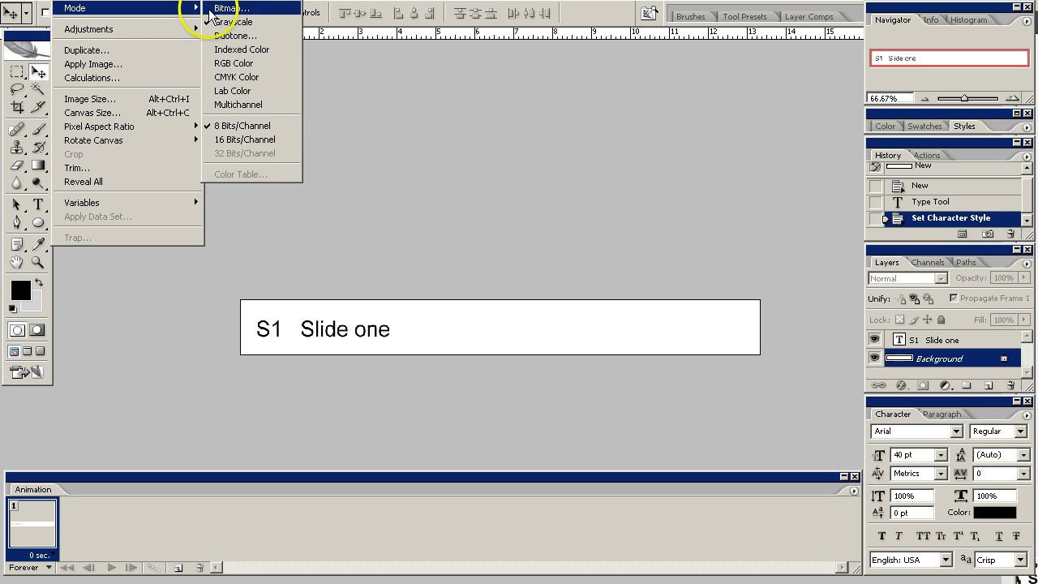
left_click(209, 62)
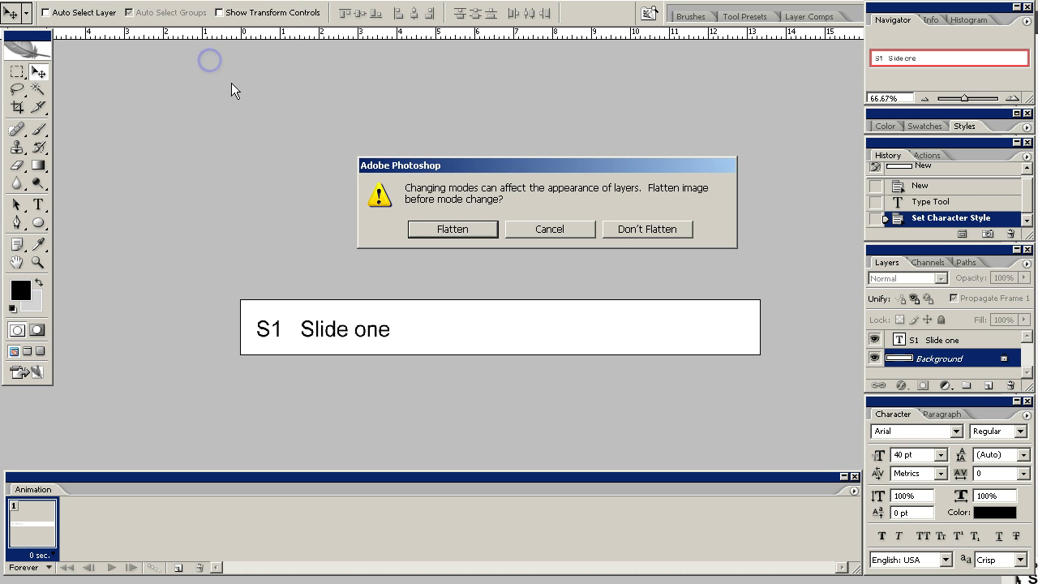
left_click(610, 228)
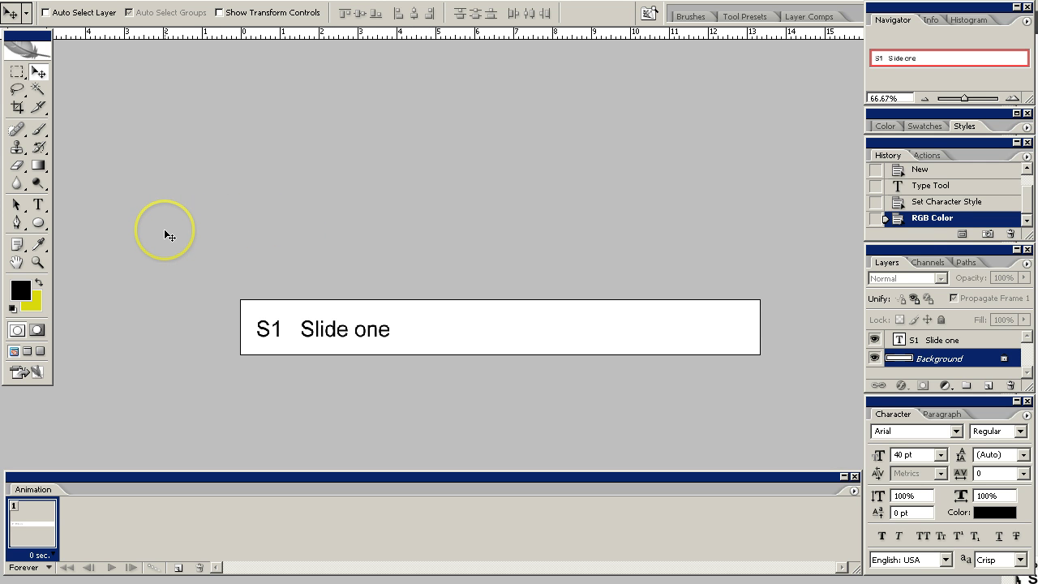
Fill the Background layer with the yellow background colour, undoing the mistaken fill with the foreground colour
key("alt+BackSpace")
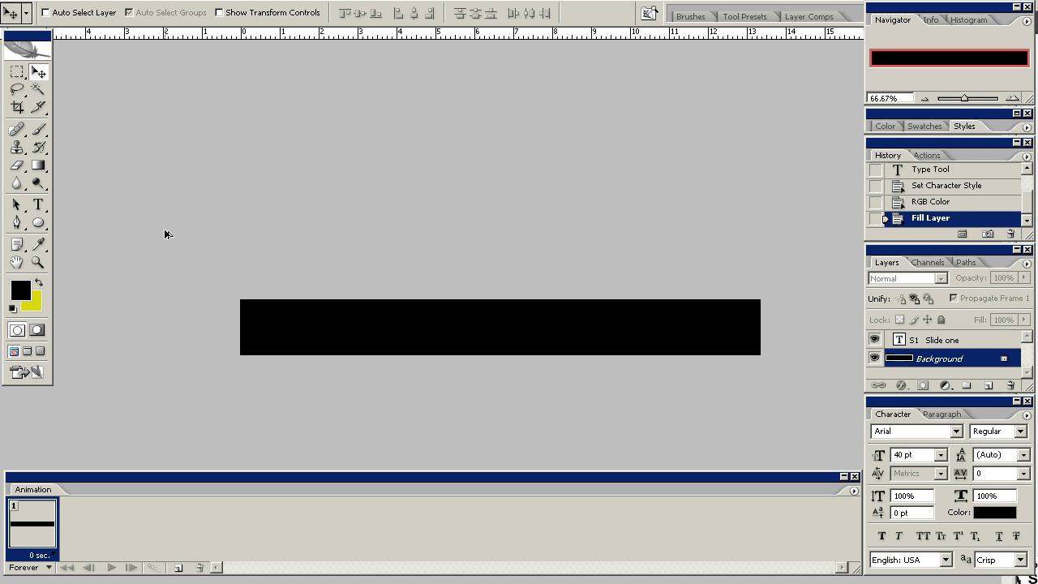
key("ctrl+z")
key("ctrl+BackSpace")
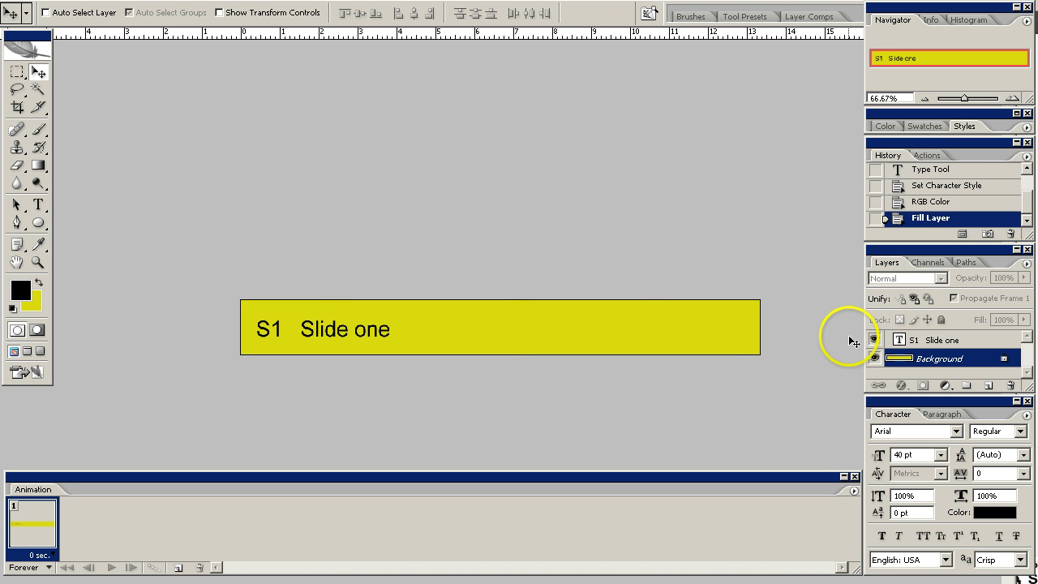
Duplicate the Background and text layers, stack the copies above the original pair, and hide the two originals
left_click(979, 359)
left_click_drag(978, 358, 989, 385)
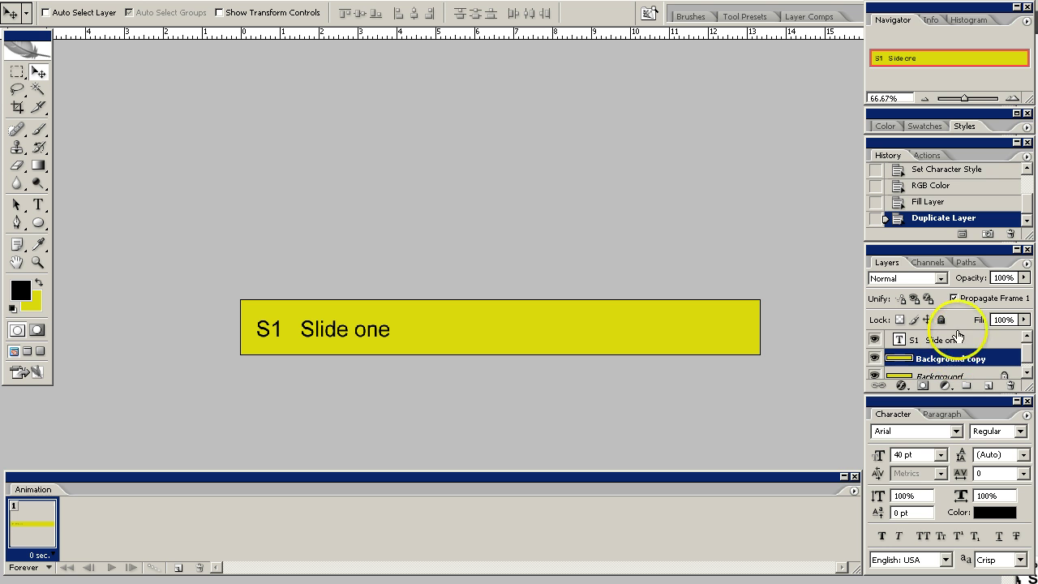
left_click_drag(958, 337, 930, 375)
left_click(875, 375)
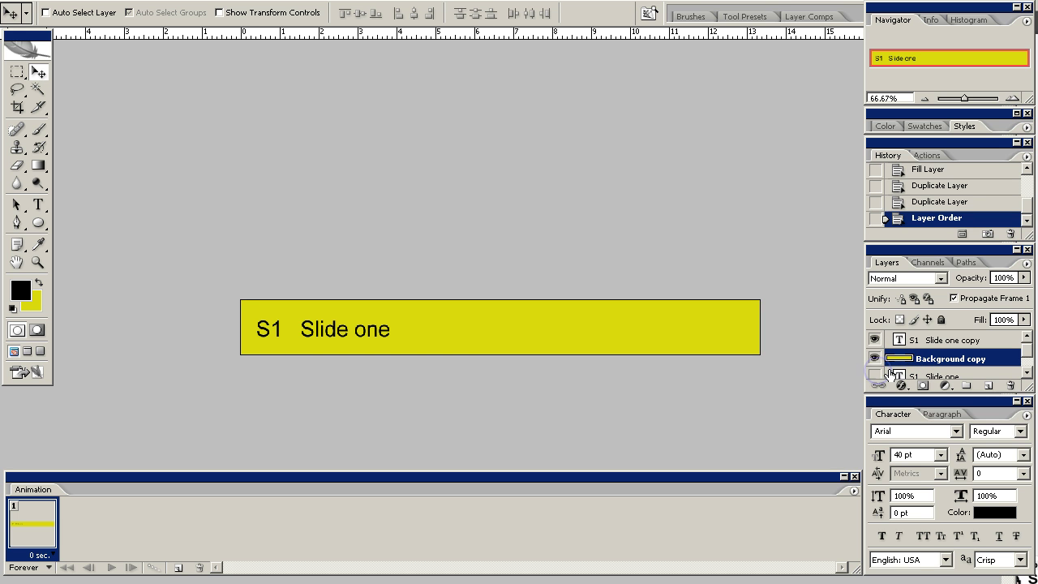
left_click(890, 374)
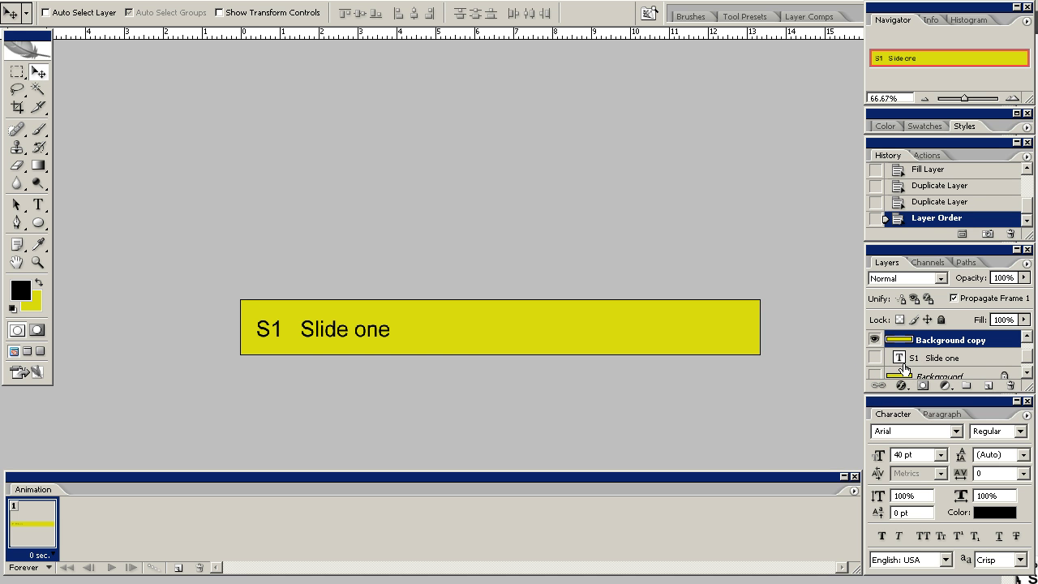
scroll(905, 361, "up", 1)
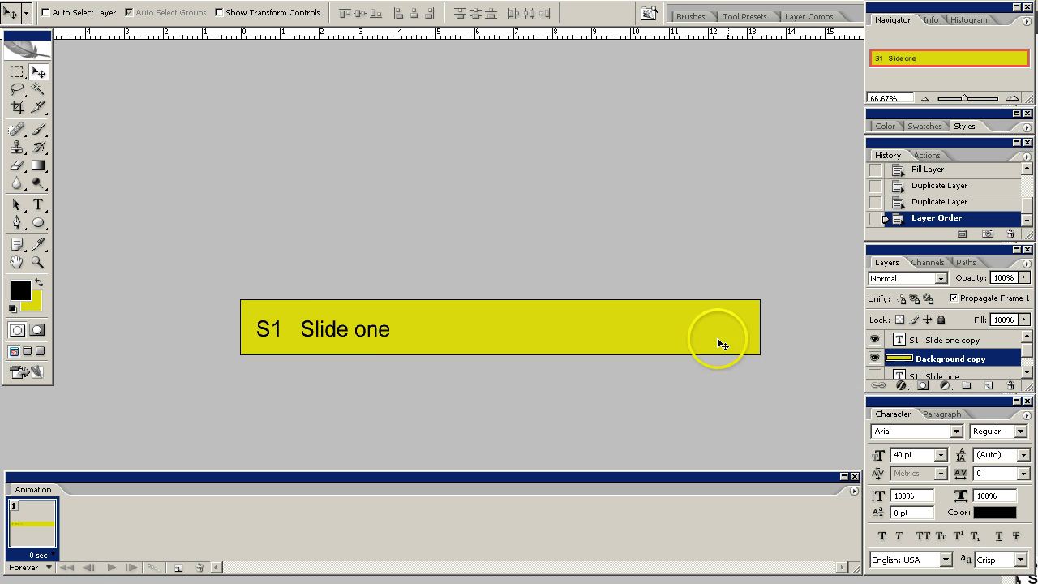
Set the background colour to blue (1079dc) and fill the Background copy layer with it
left_click(33, 303)
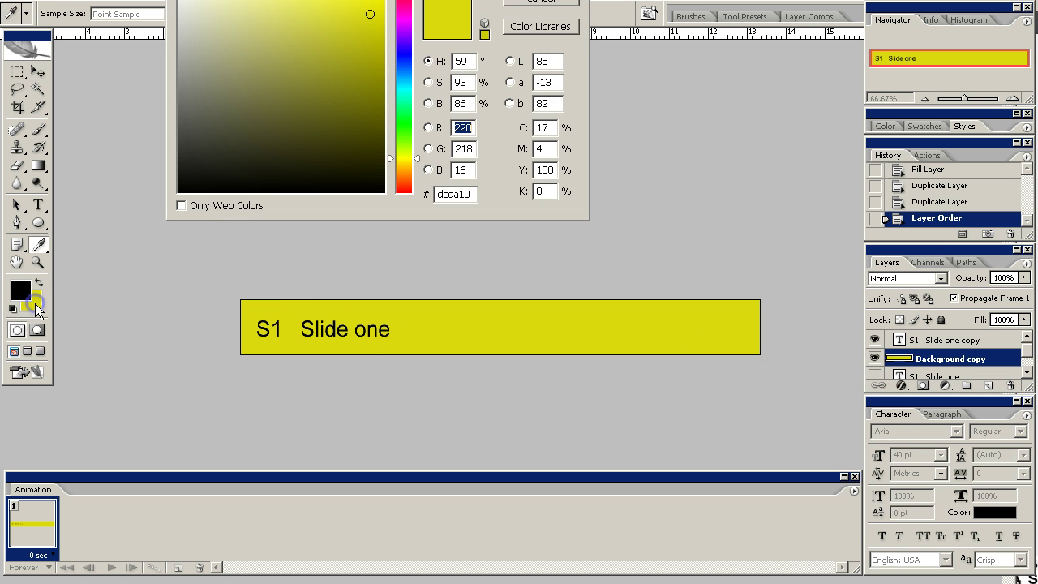
left_click(404, 72)
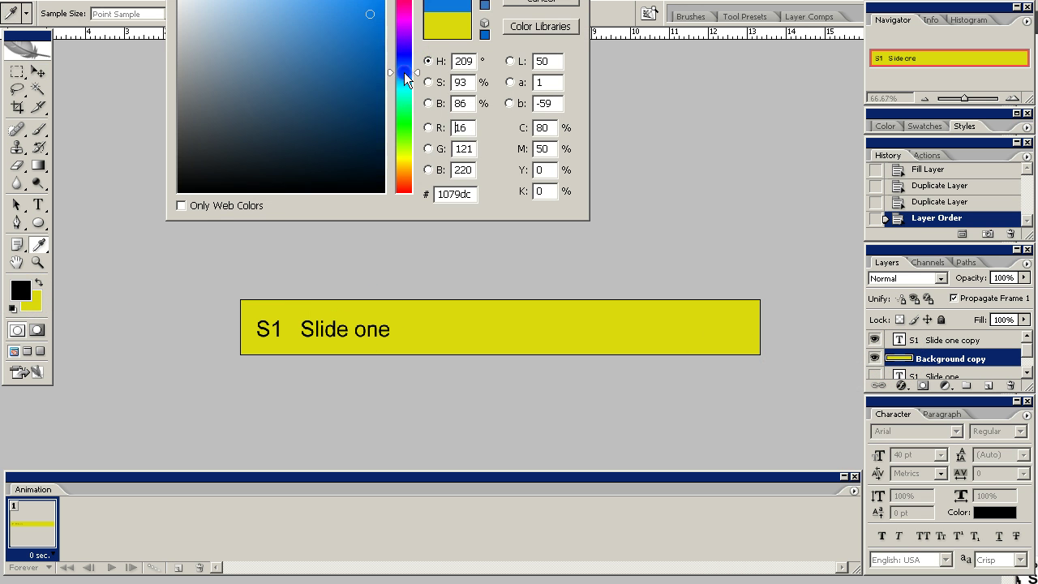
key("Return")
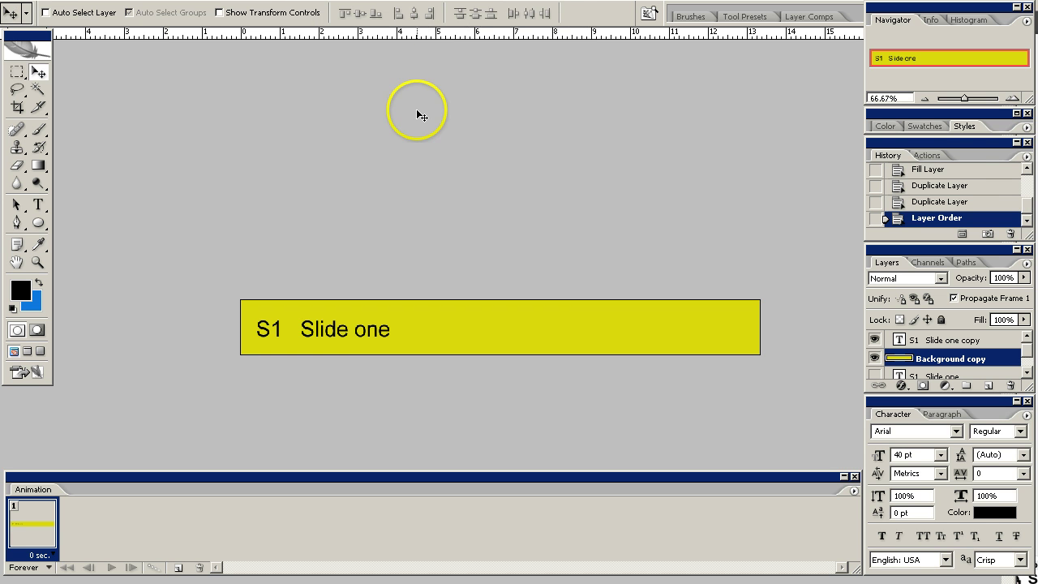
key("ctrl+BackSpace")
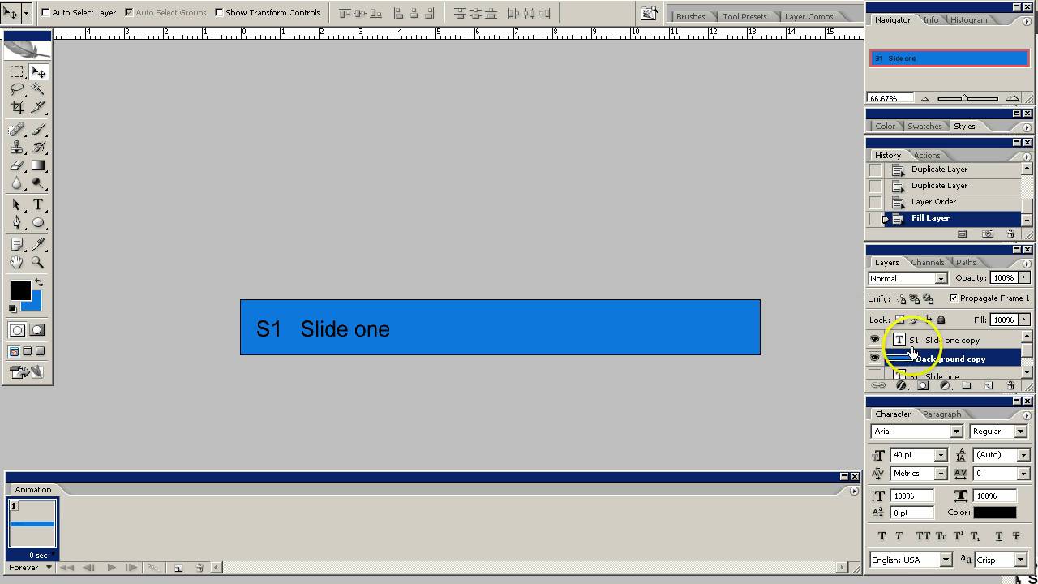
Duplicate the Background copy and Slide one copy layers and stack the duplicates as a background-and-text pair above the others
left_click_drag(958, 358, 989, 386)
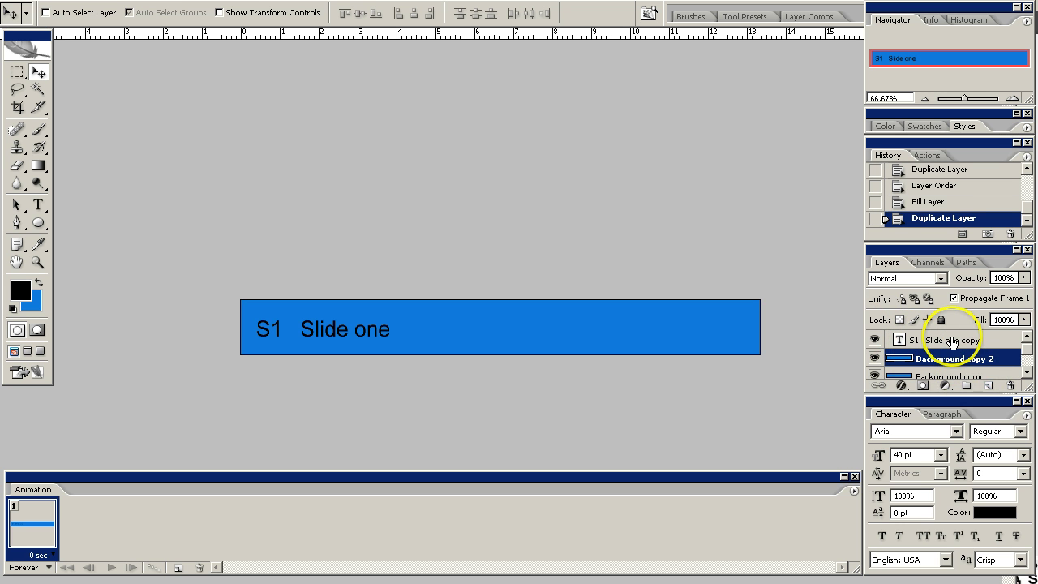
mouse_move(947, 345)
left_mouse_down()
mouse_move(927, 339)
mouse_move(952, 341)
mouse_move(989, 385)
mouse_move(941, 363)
left_mouse_up()
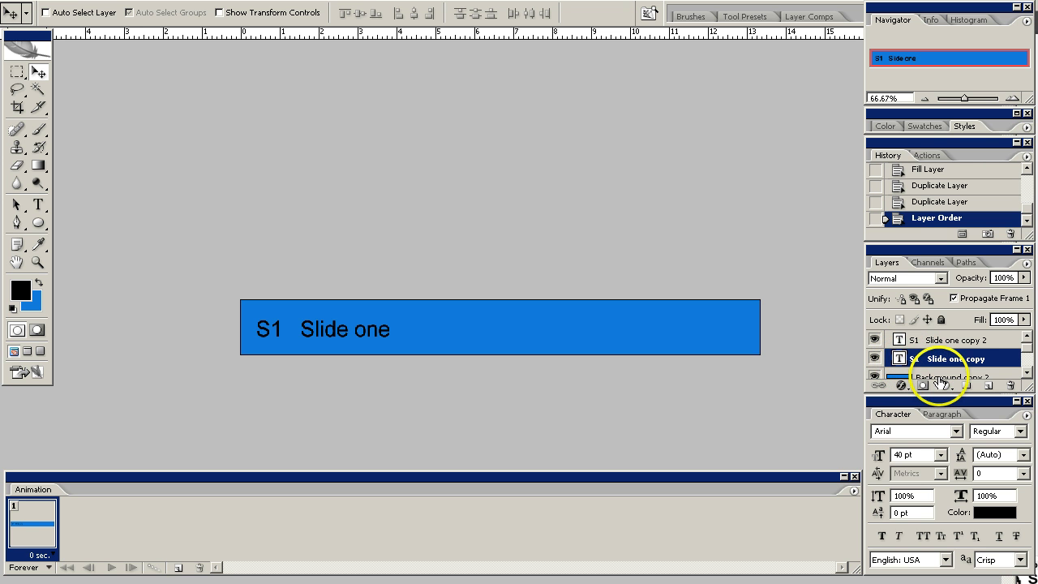
left_click(1026, 356)
scroll(1027, 355, "down", 2)
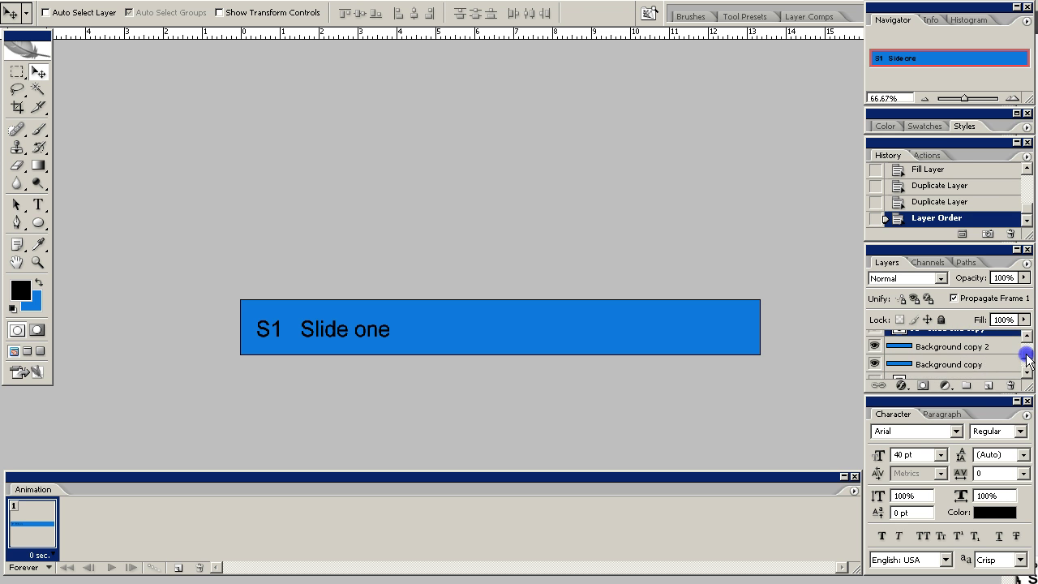
scroll(1027, 356, "up", 1)
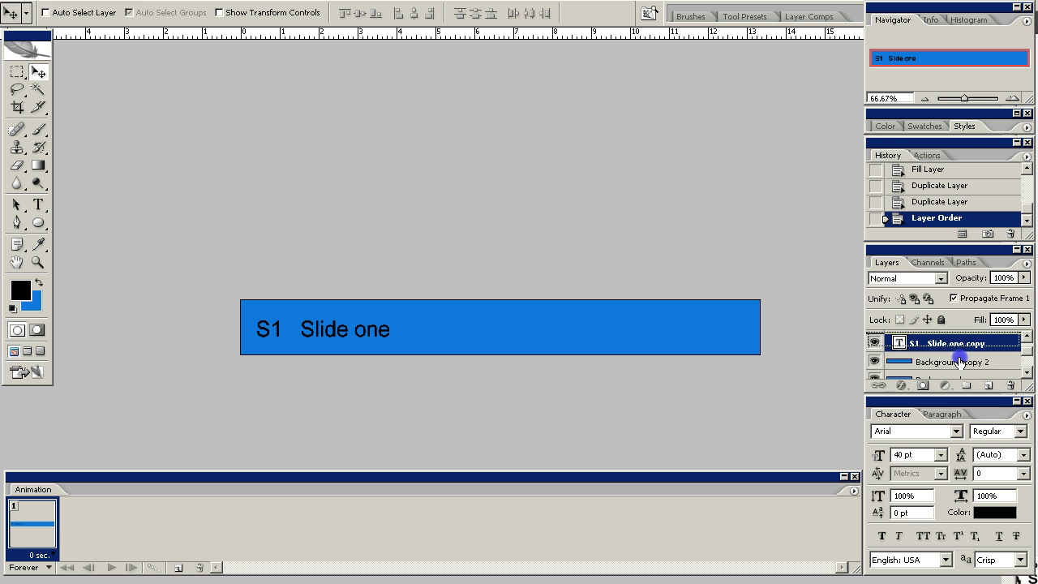
left_click_drag(960, 362, 959, 343)
scroll(982, 375, "up", 1)
scroll(980, 371, "down", 2)
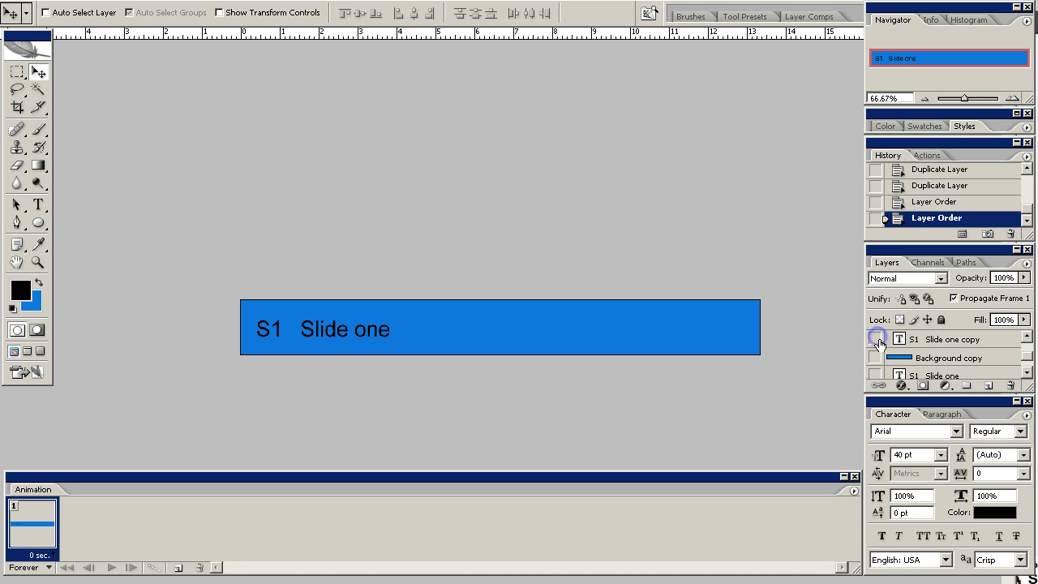
Hide the Slide one copy 2 and Background copy 2 layers and show the Slide one copy and Background copy pair
left_click(876, 339)
scroll(915, 360, "up", 2)
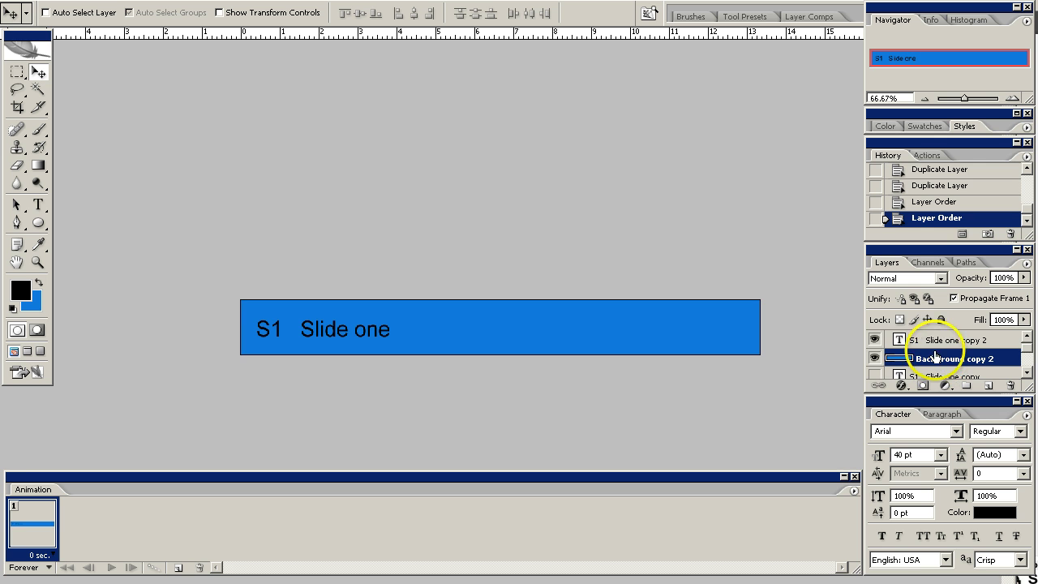
scroll(929, 361, "down", 1)
left_click(876, 341)
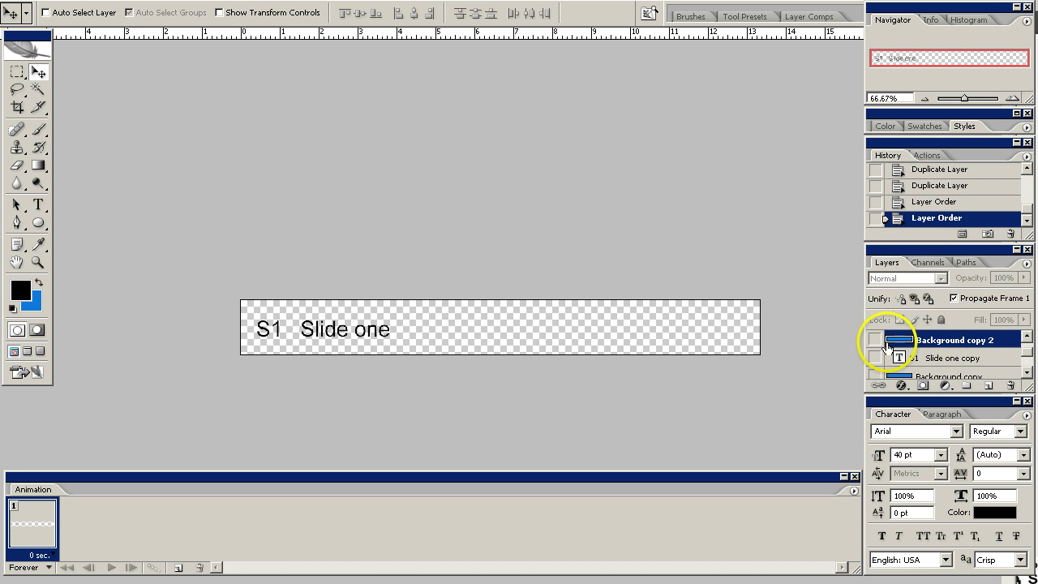
scroll(876, 340, "up", 1)
left_click(876, 339)
scroll(880, 345, "down", 2)
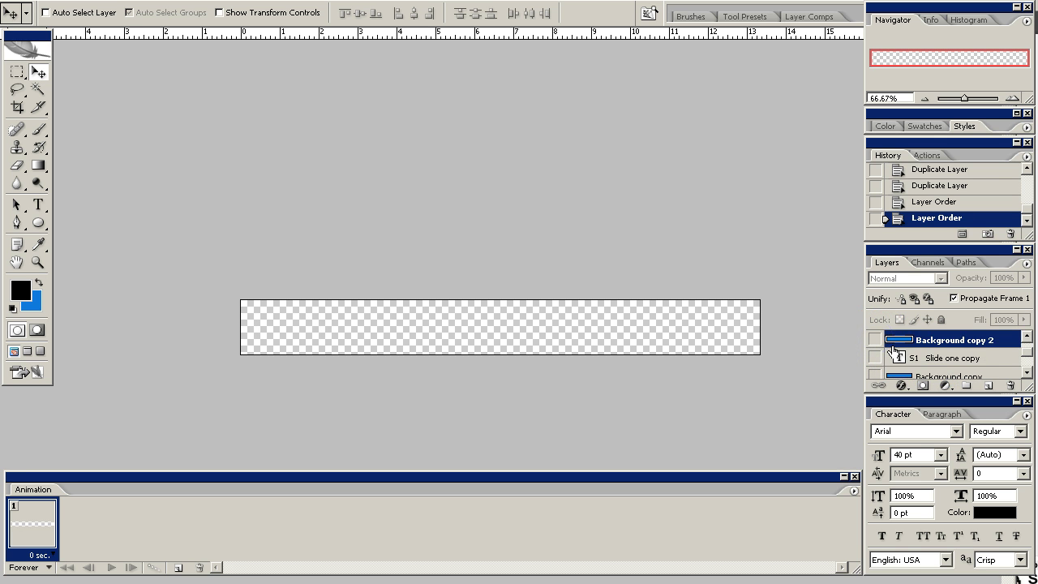
left_click(877, 339)
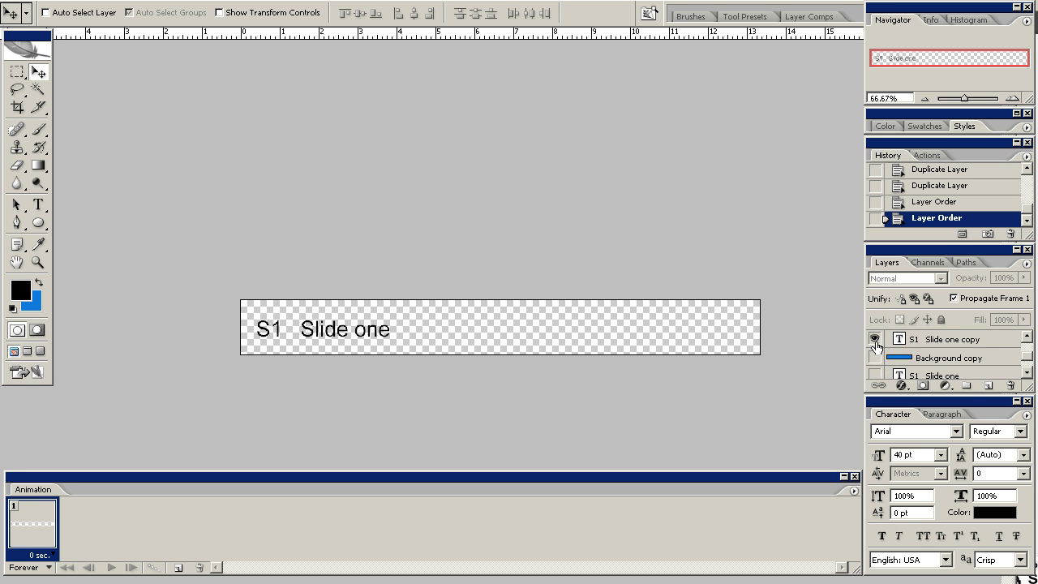
left_click(875, 357)
Set the background colour to green and fill the Background copy layer with it
left_click(905, 359)
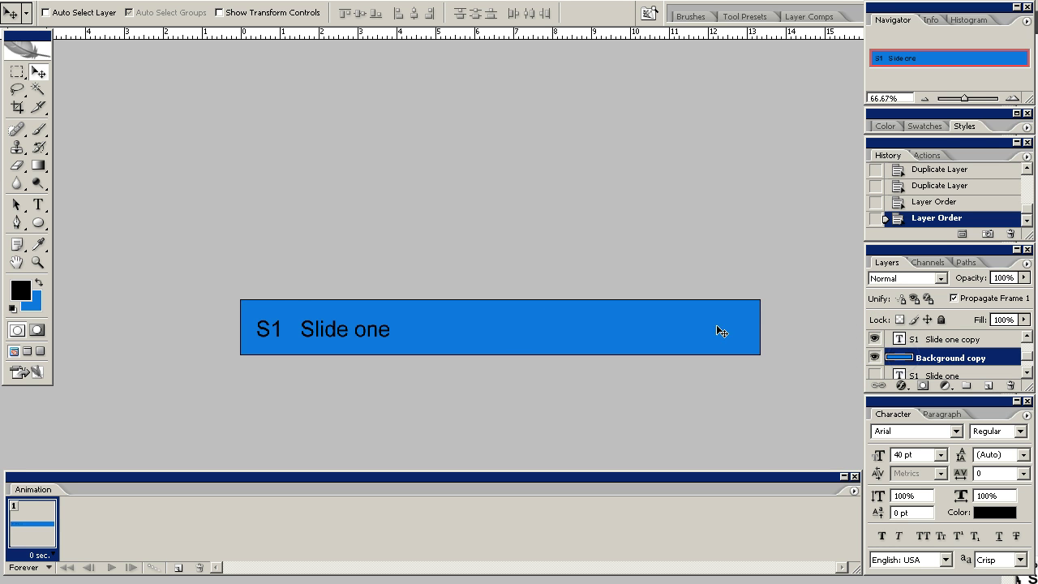
left_click(31, 301)
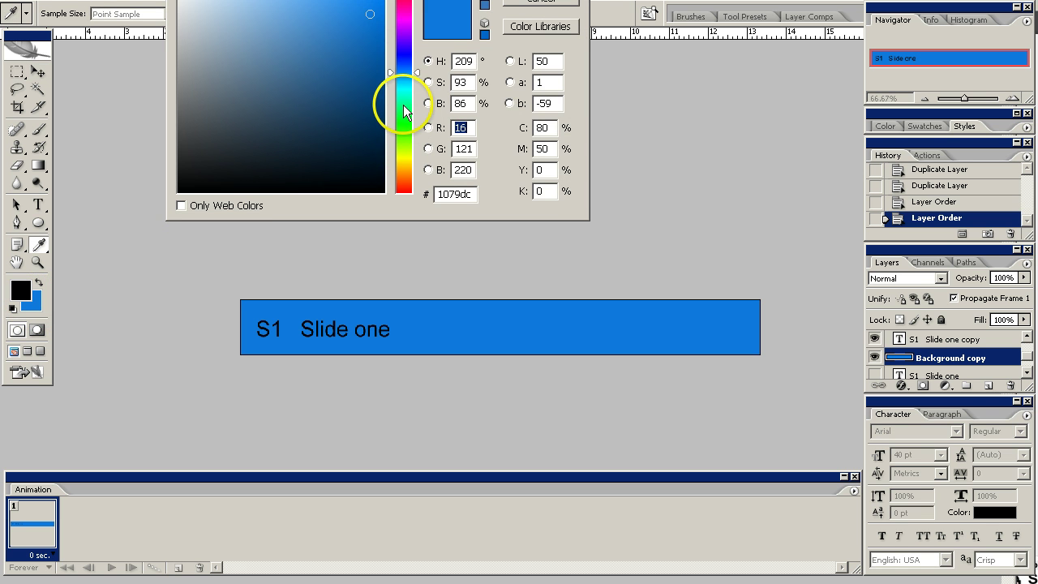
left_click(403, 105)
key("Return")
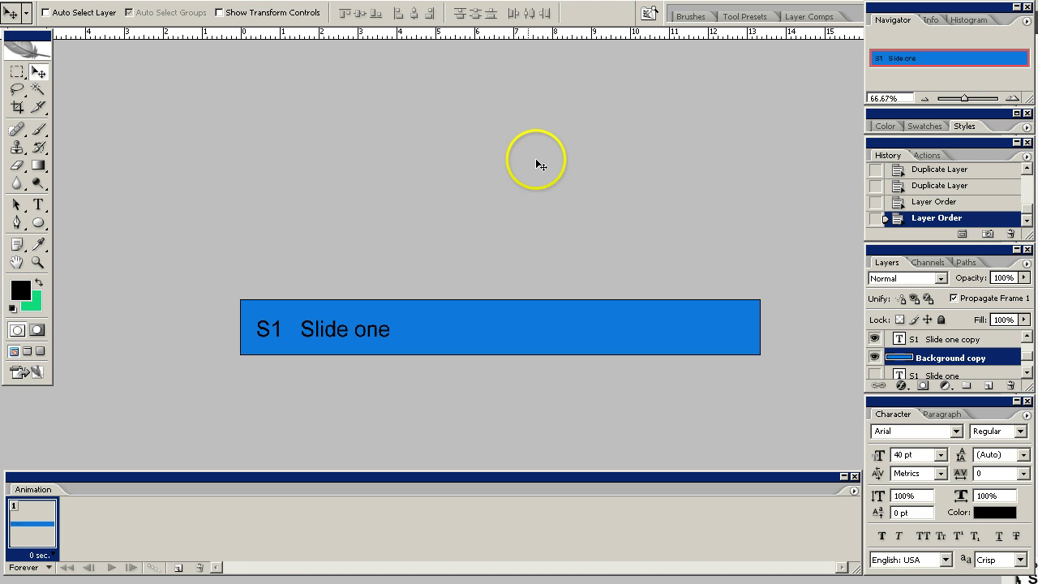
key("ctrl+shift+BackSpace")
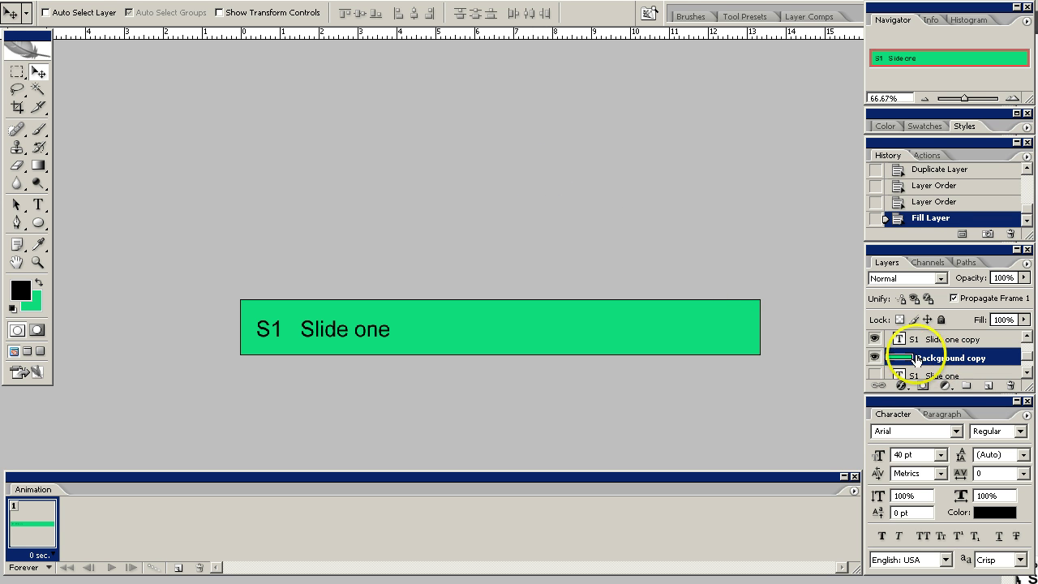
Hide the green Background copy and its text layer, and show the original Slide one text with the yellow Background
left_click(874, 339)
left_click(874, 357)
scroll(915, 358, "down", 1)
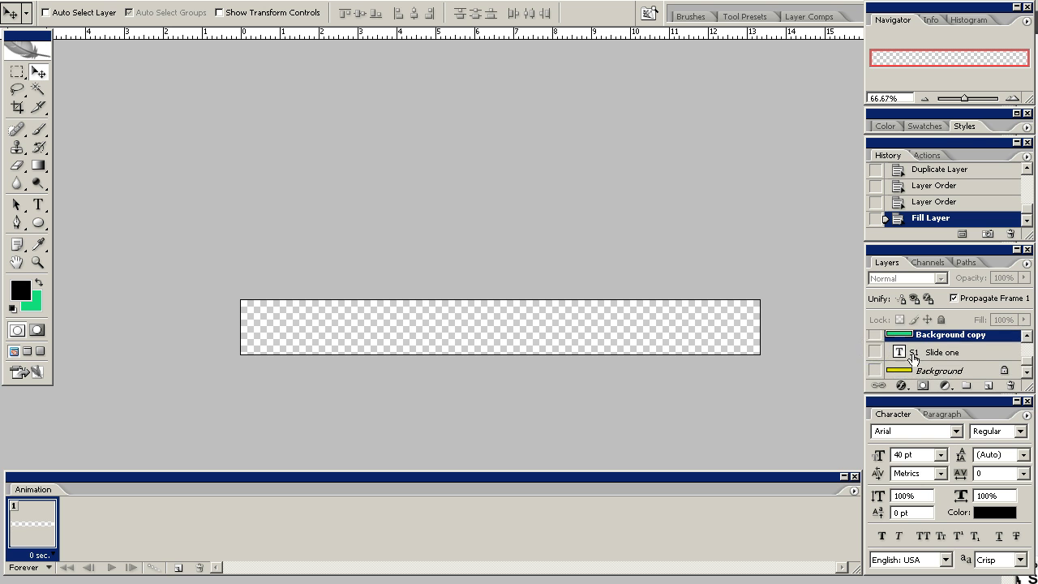
left_click(874, 352)
left_click(874, 370)
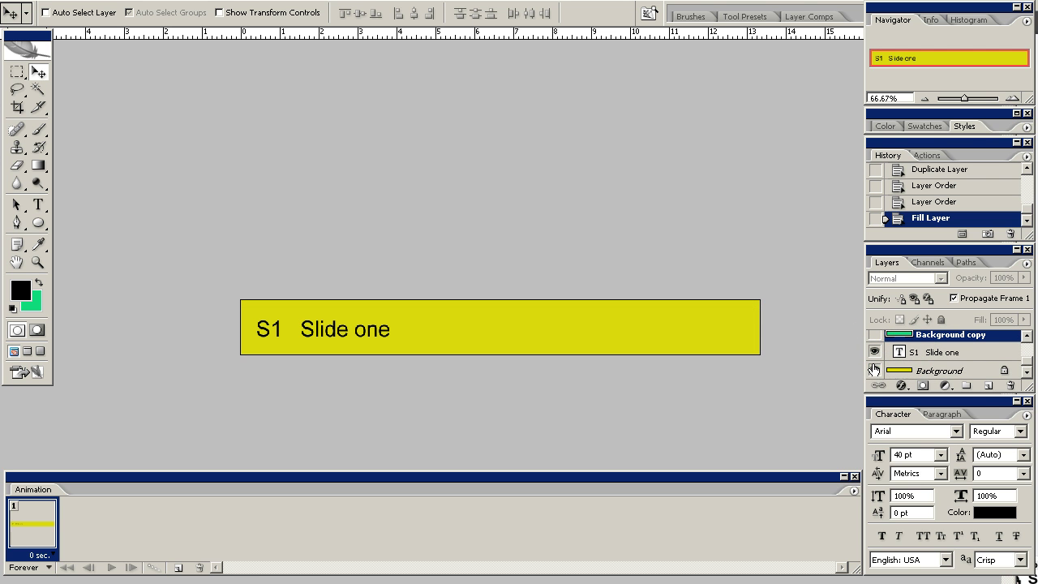
Review the order of the layer stack and how the background and text layers pair up for each slide
scroll(970, 369, "up", 1)
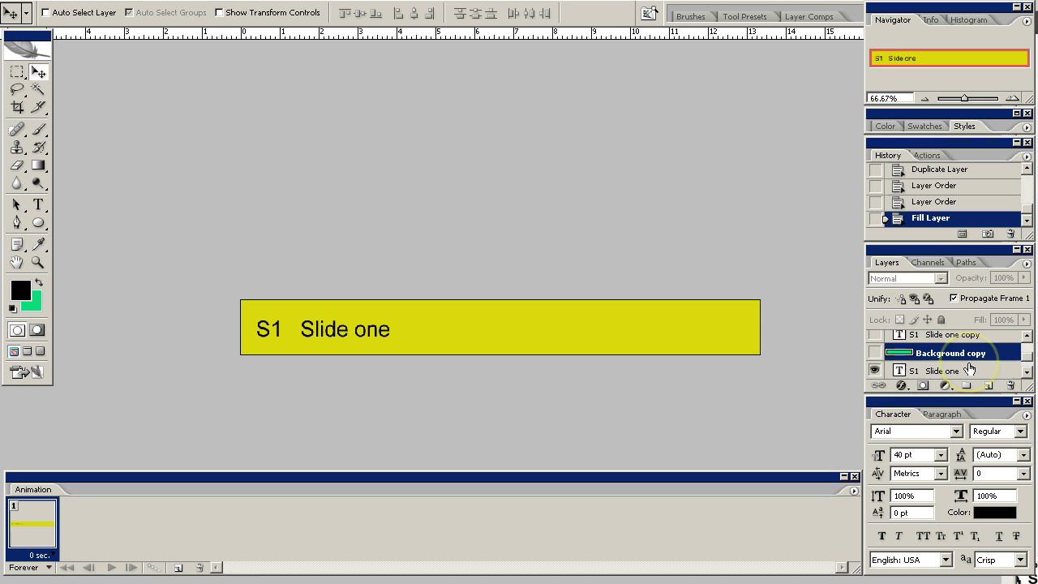
scroll(970, 369, "up", 2)
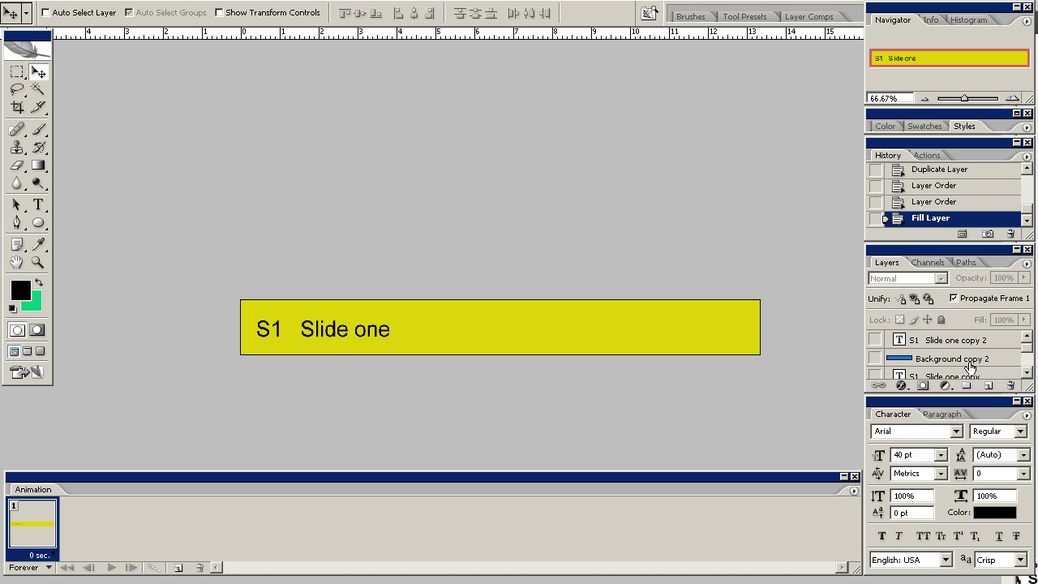
scroll(970, 367, "down", 3)
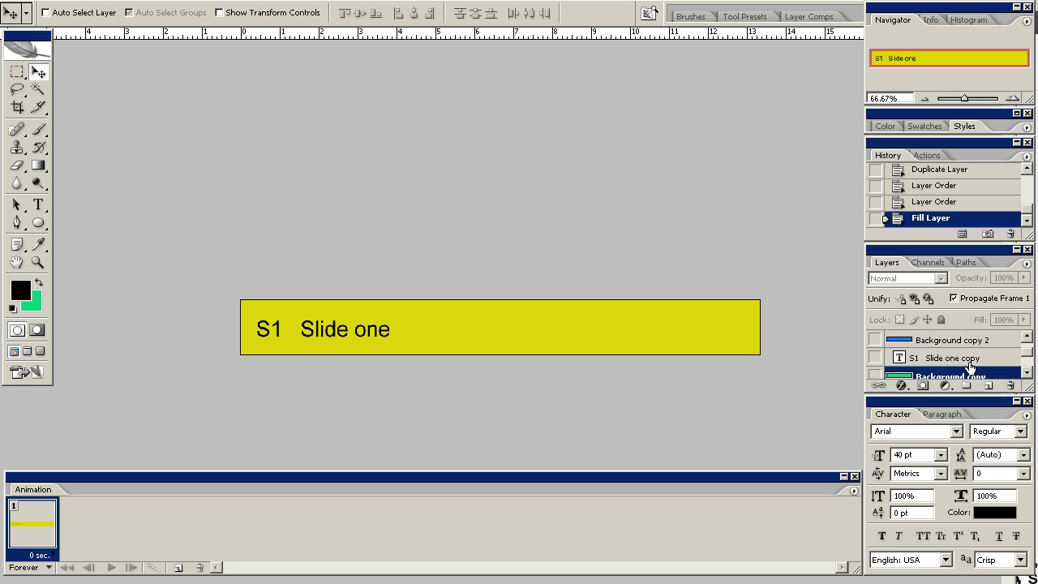
scroll(970, 370, "up", 3)
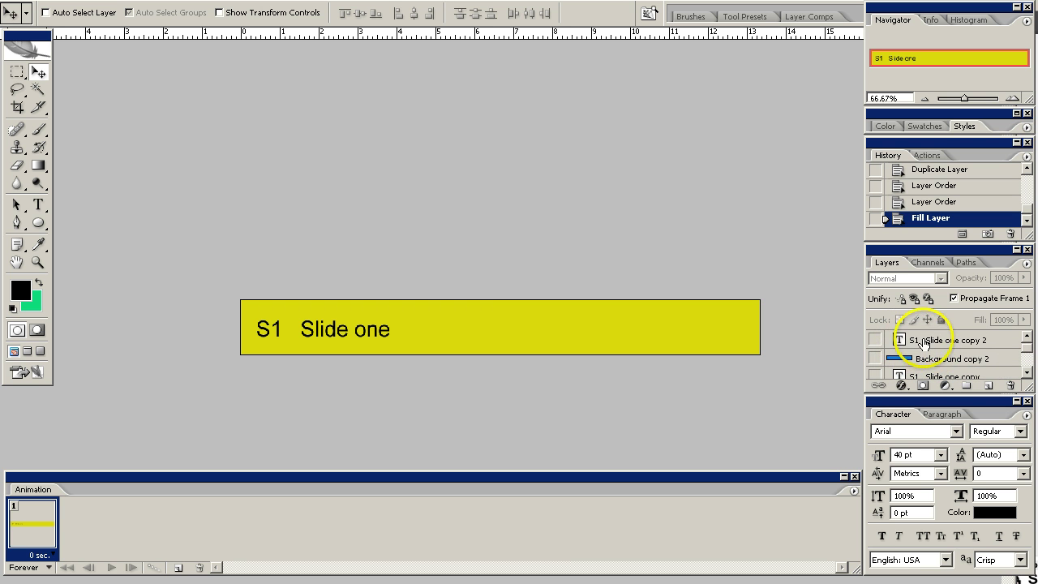
scroll(941, 360, "down", 3)
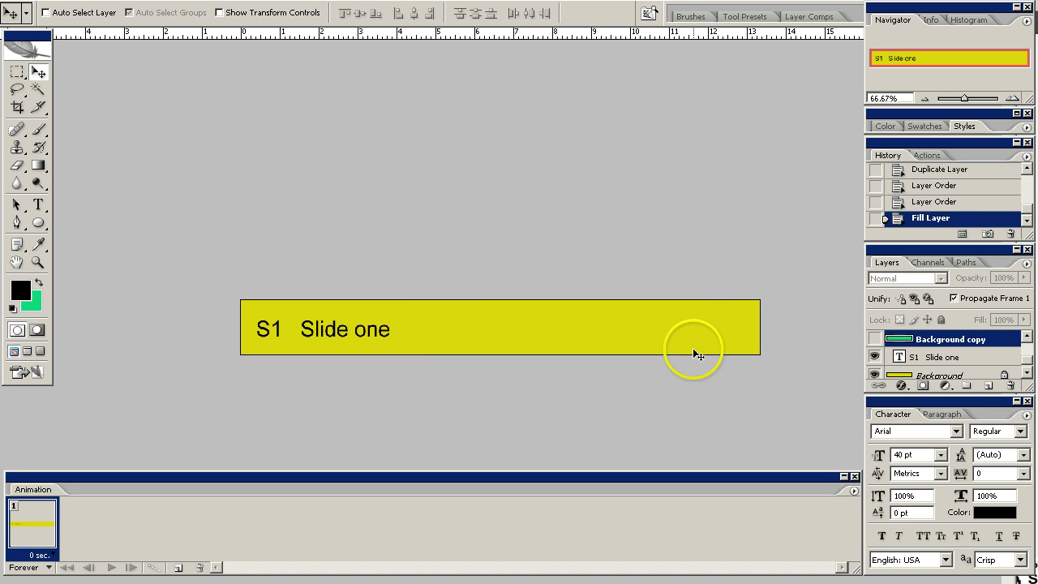
left_click_drag(900, 340, 951, 350)
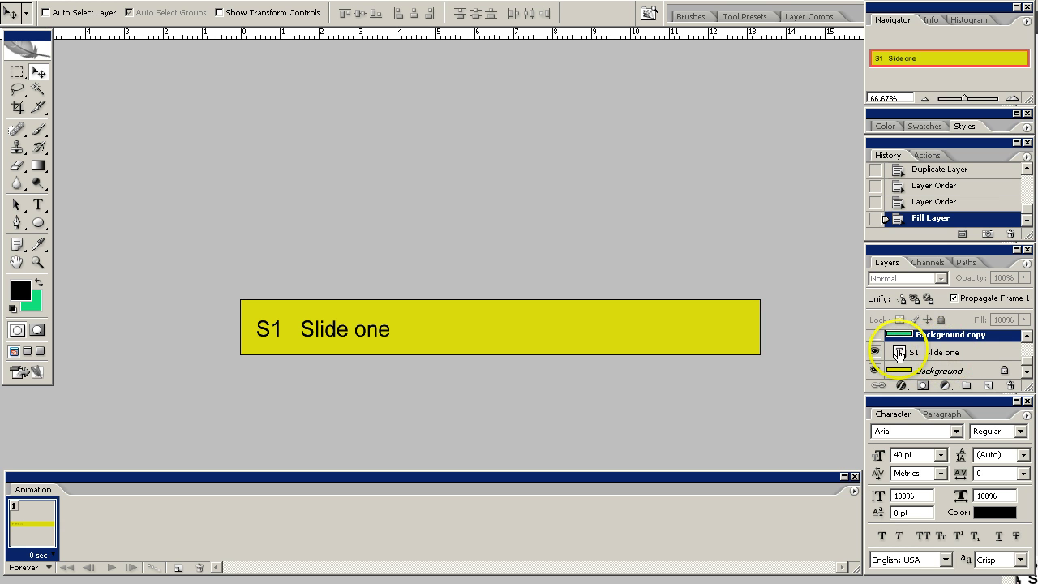
scroll(936, 357, "up", 3)
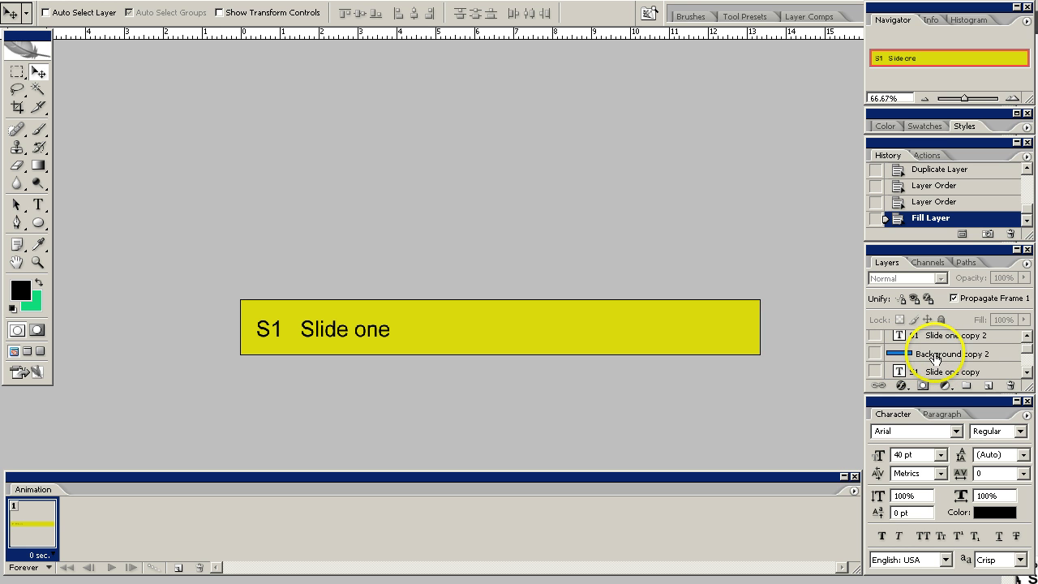
scroll(908, 349, "down", 3)
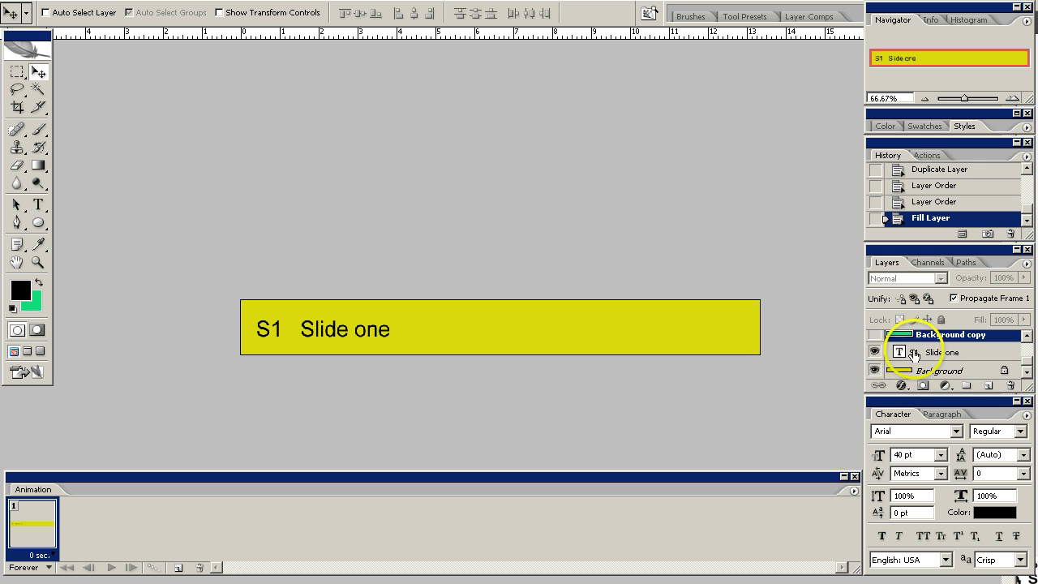
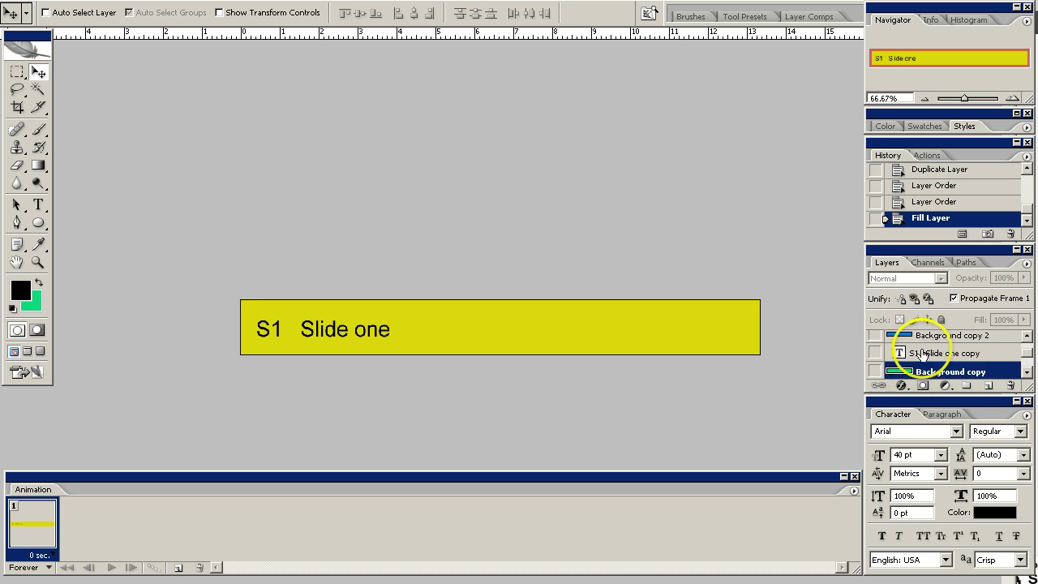
Show and select the Slide one copy text layer belonging to the green background, with the original Slide one text hidden
left_click(874, 352)
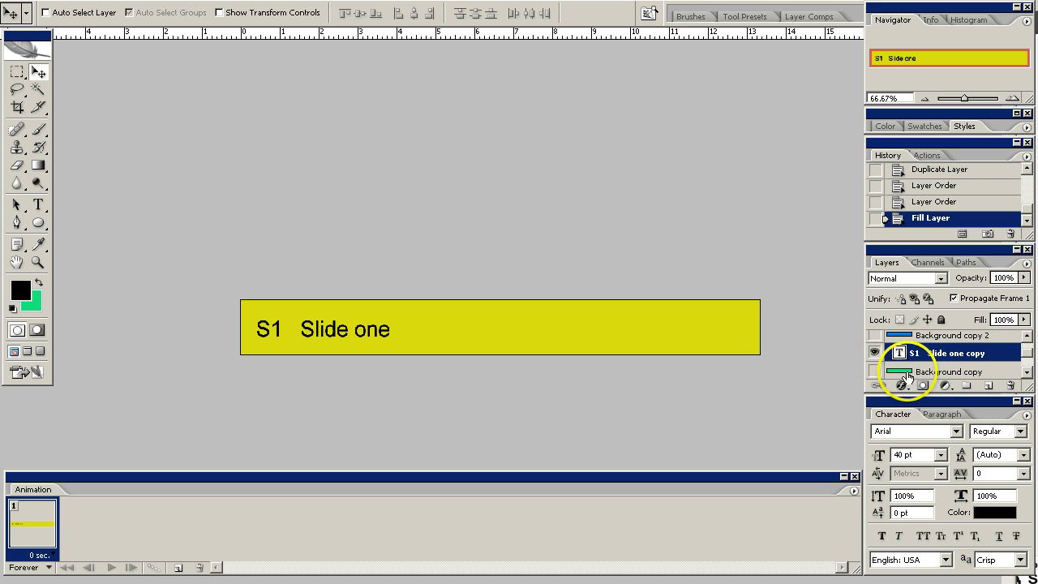
scroll(907, 373, "down", 1)
scroll(916, 359, "up", 1)
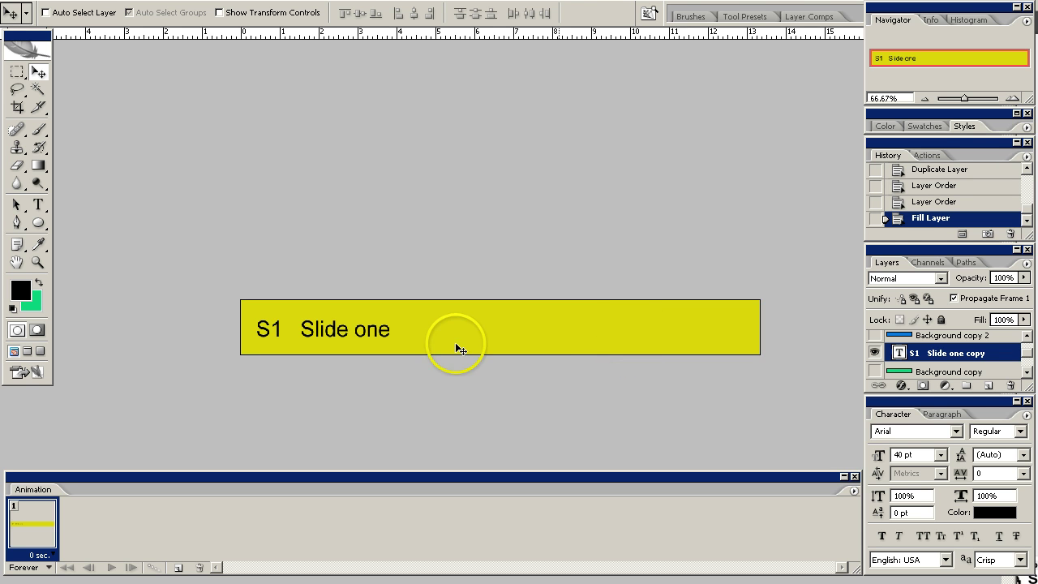
scroll(548, 343, "up", 1)
scroll(661, 351, "down", 1)
scroll(931, 348, "up", 1)
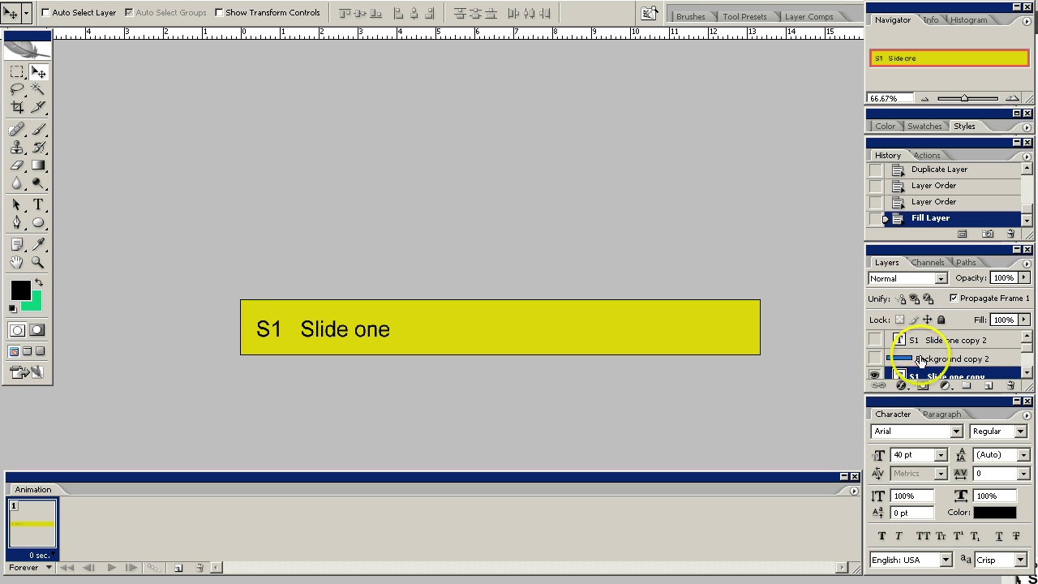
scroll(913, 349, "down", 1)
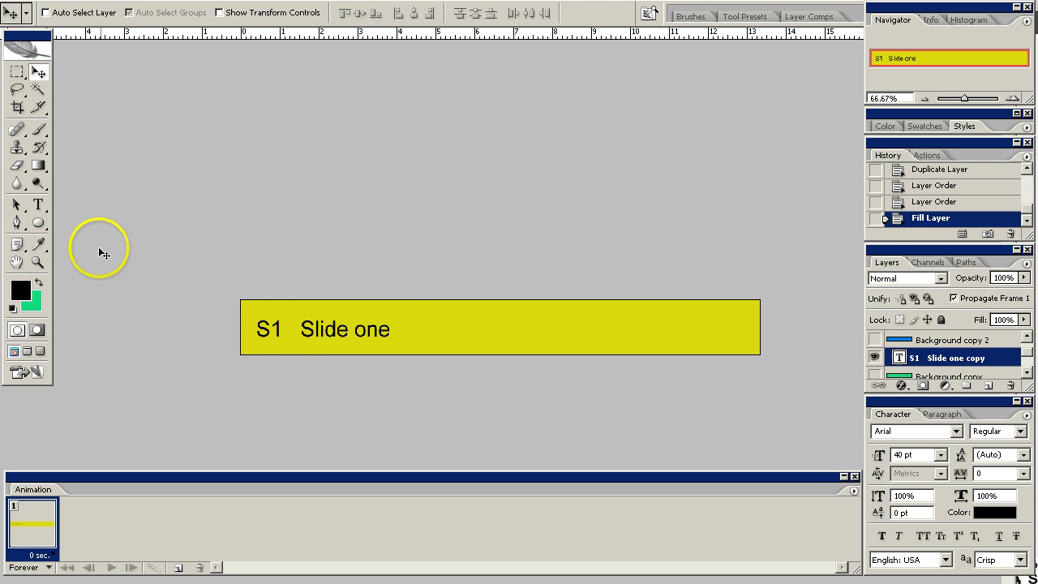
Change the text of the Slide one copy layer to "S2 Slide two"
left_click(38, 205)
left_click(272, 329)
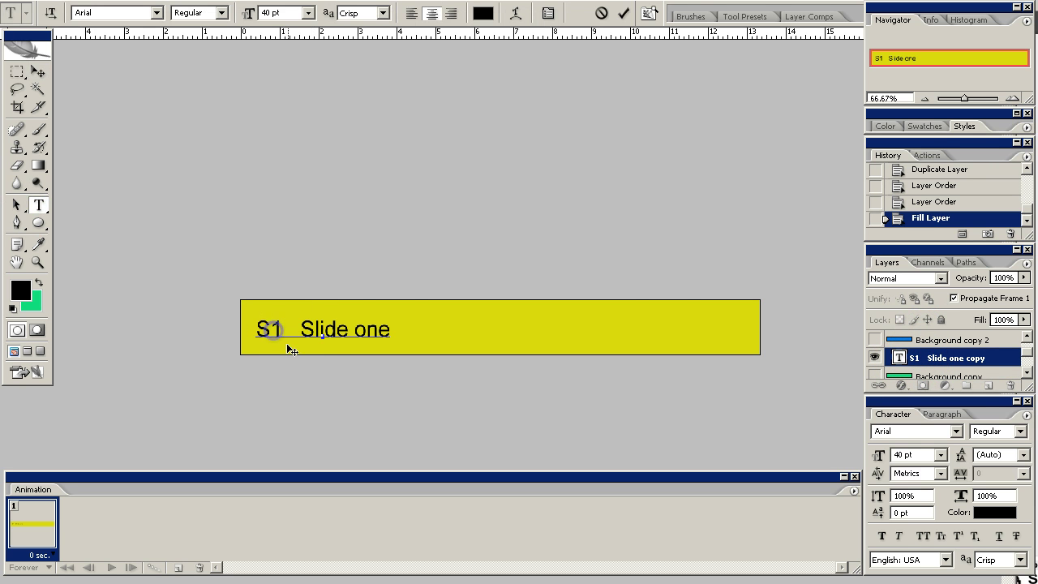
key("Delete")
type("2")
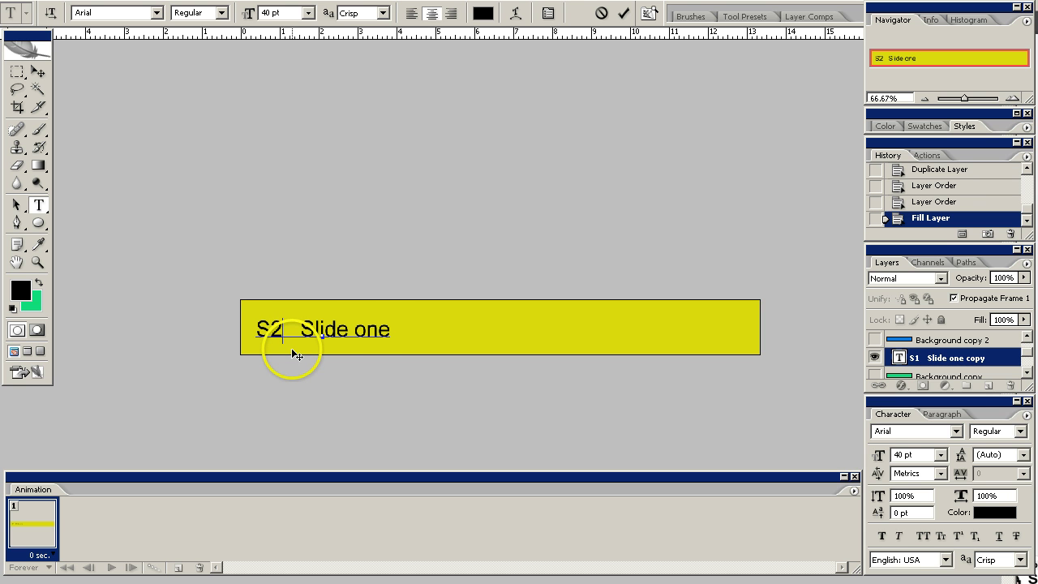
left_click(358, 332)
key("Delete")
key("Delete")
key("Delete")
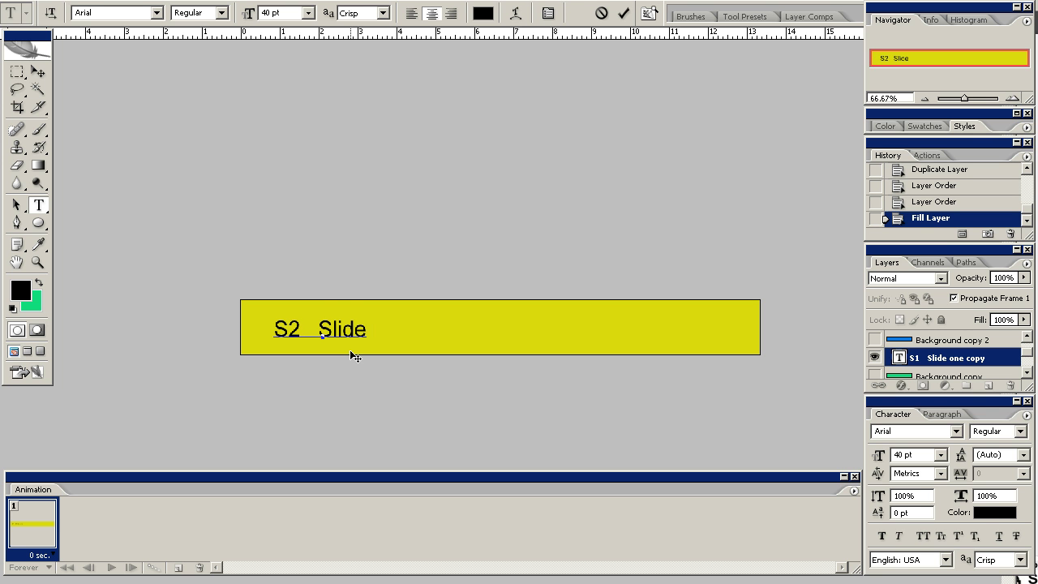
type("two")
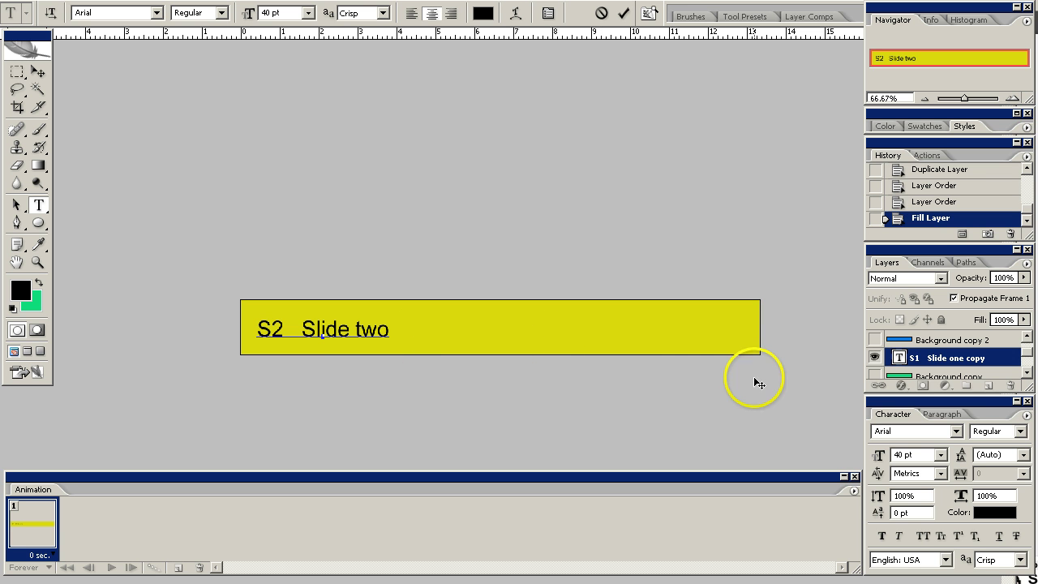
Hide the edited slide two text layer, and show and select the original "S1 Slide one" text layer
scroll(924, 363, "down", 1)
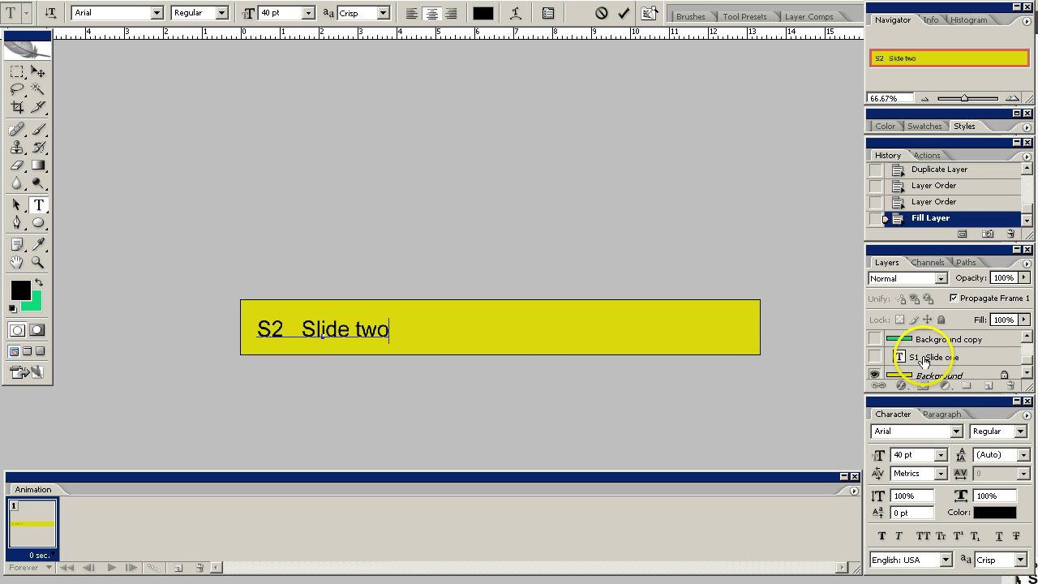
scroll(924, 363, "up", 1)
left_click(875, 358)
scroll(884, 361, "down", 1)
left_click(875, 352)
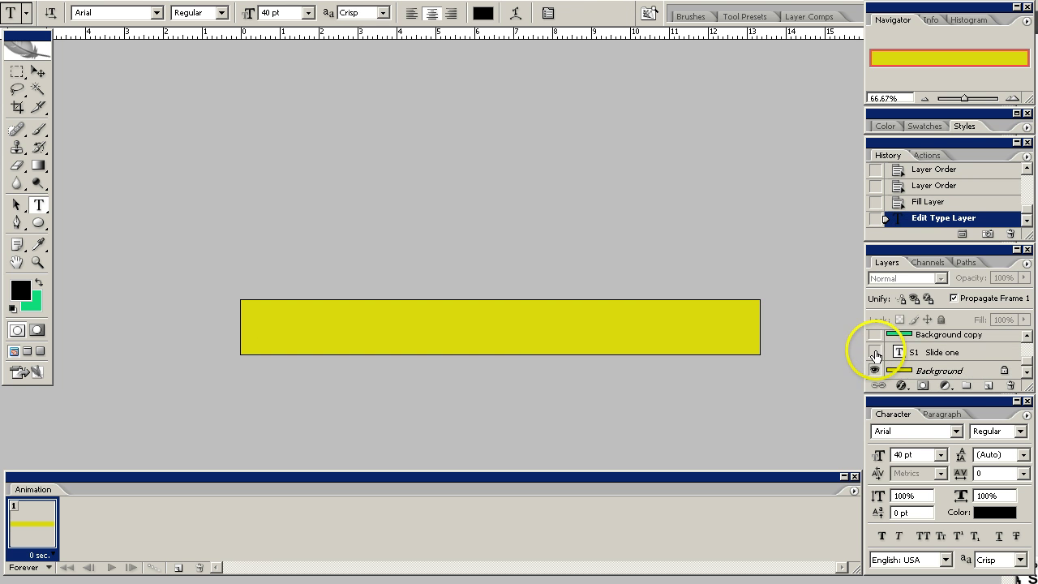
left_click(917, 354)
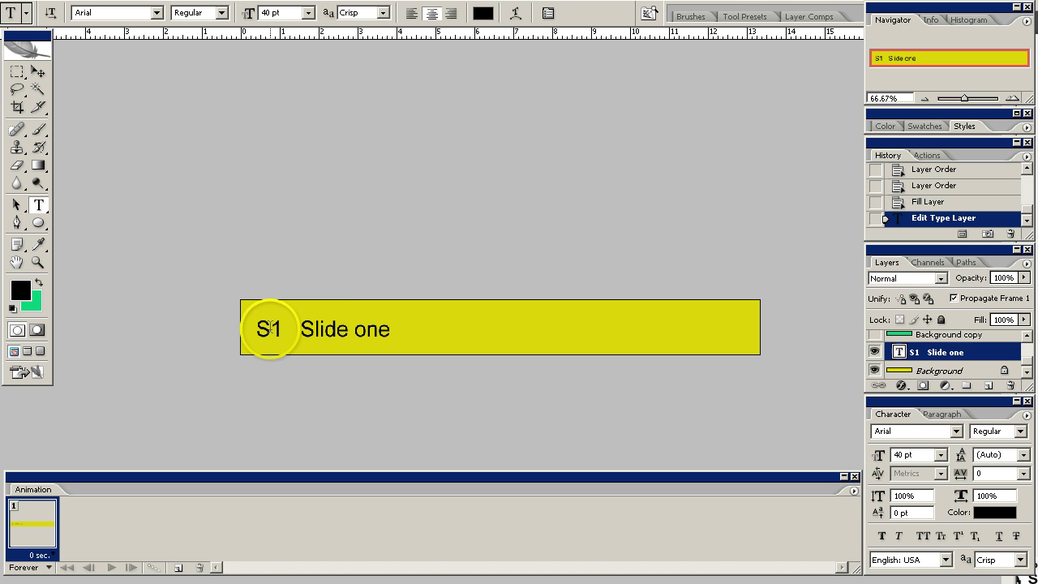
Change the text of the selected layer above the yellow background to "S3 Slide three" and switch to the Move tool
left_click(308, 328)
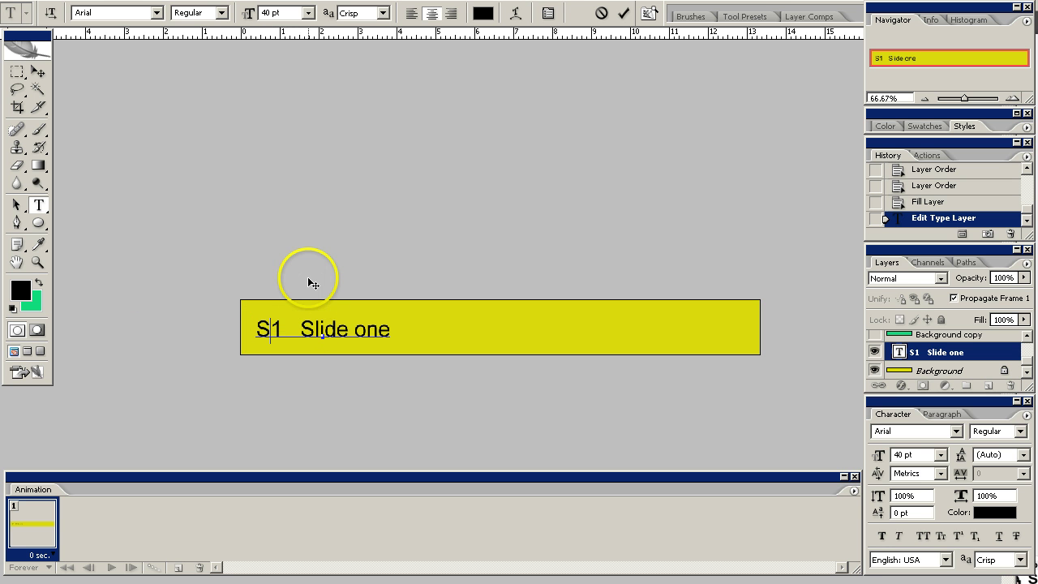
key("BackSpace")
type("3")
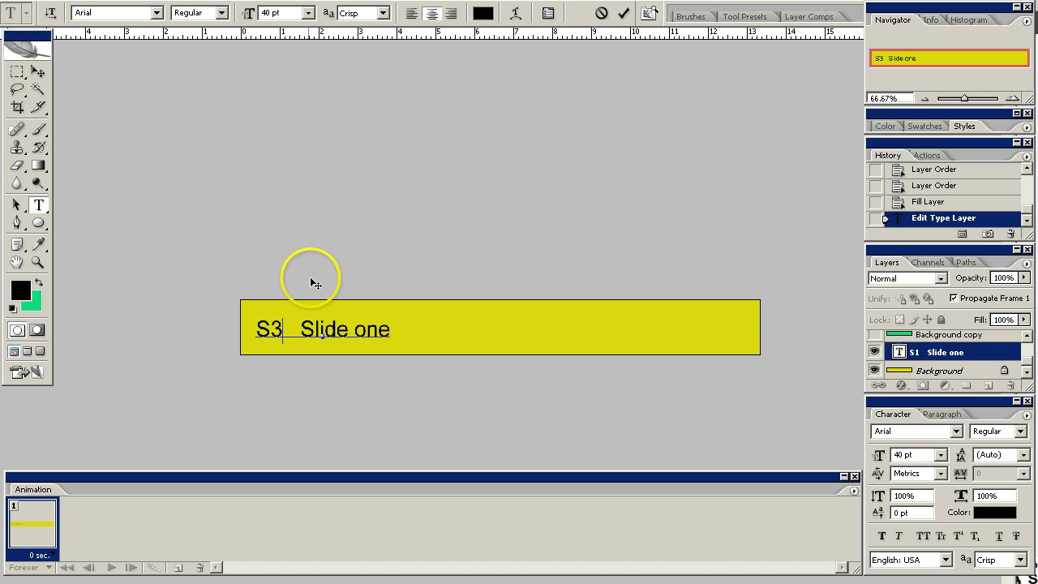
left_click(354, 331)
key("Delete")
key("Delete")
key("Delete")
type("three")
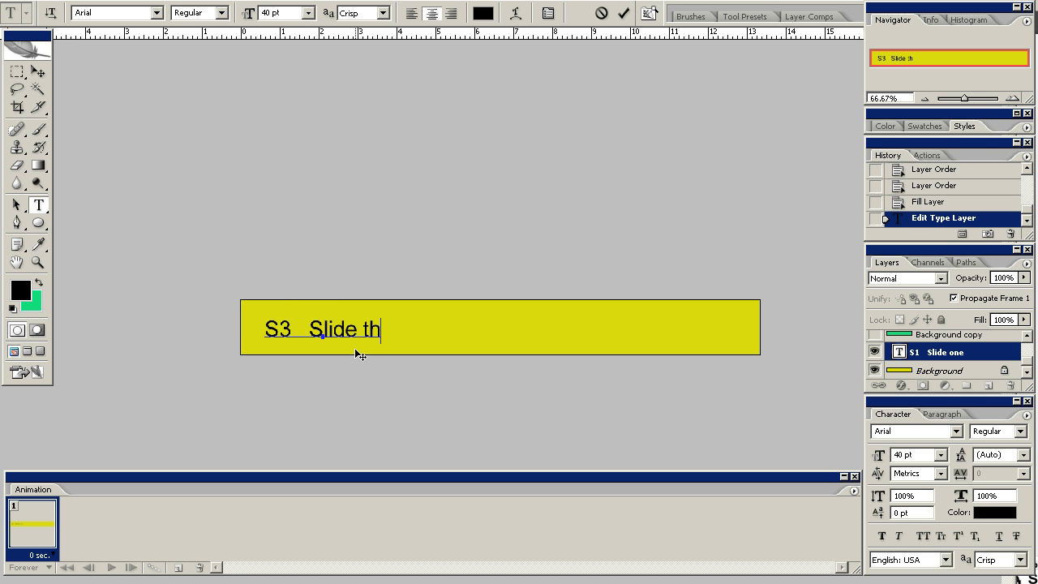
left_click(344, 345)
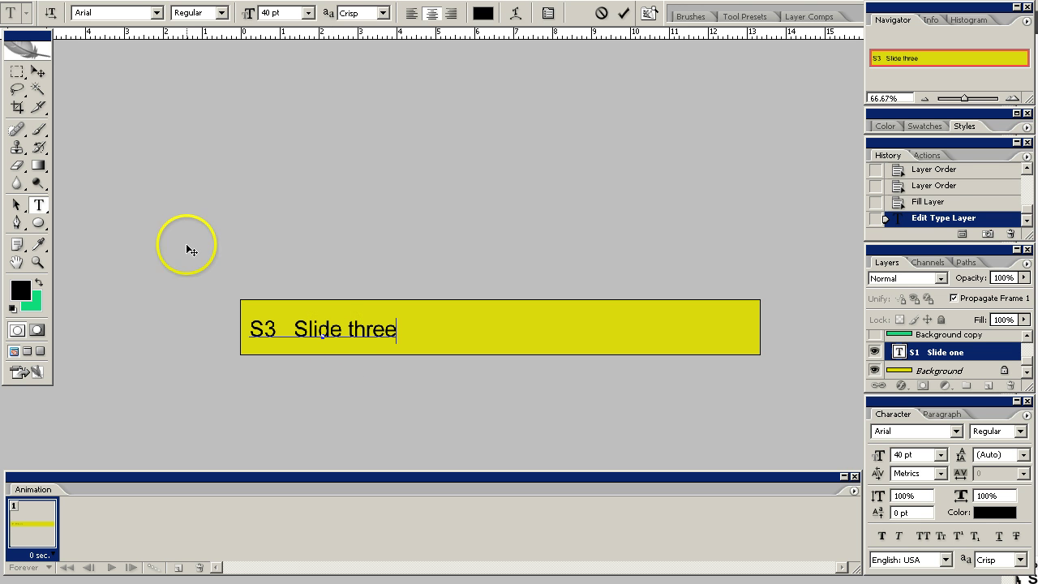
left_click(38, 71)
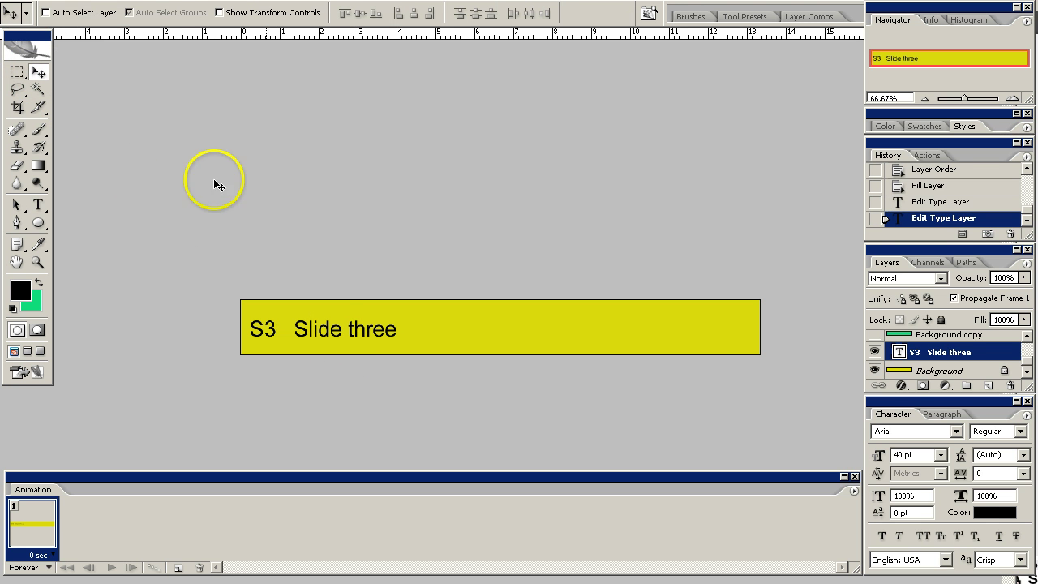
Hide the yellow background and its Slide three text, and show the blue Background copy 2 with the Slide one copy 2 text
left_click(874, 370)
left_click(876, 352)
scroll(913, 374, "up", 2)
scroll(913, 375, "up", 1)
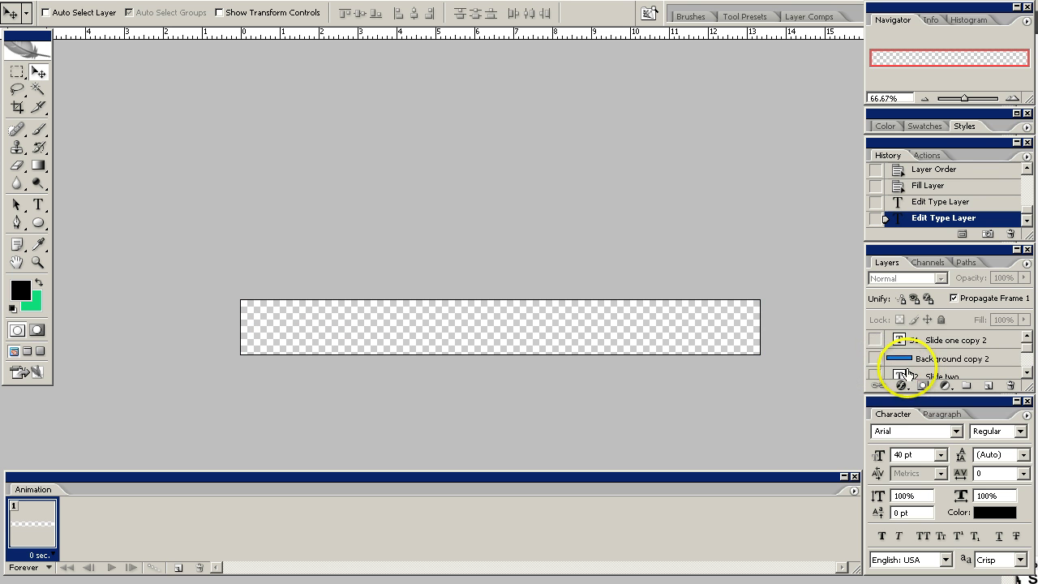
left_click(874, 340)
left_click(876, 359)
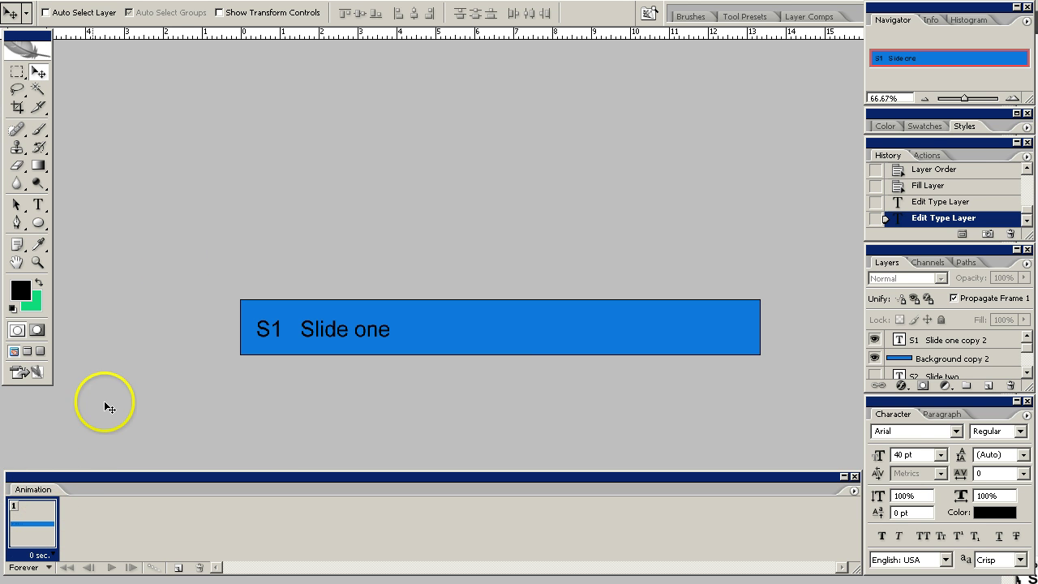
left_click(223, 0)
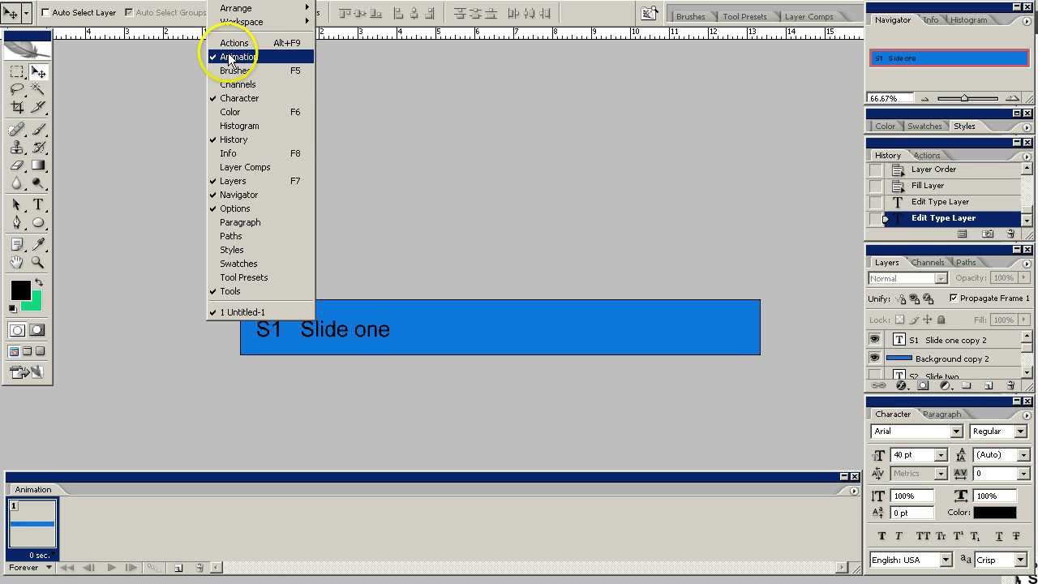
left_click(180, 275)
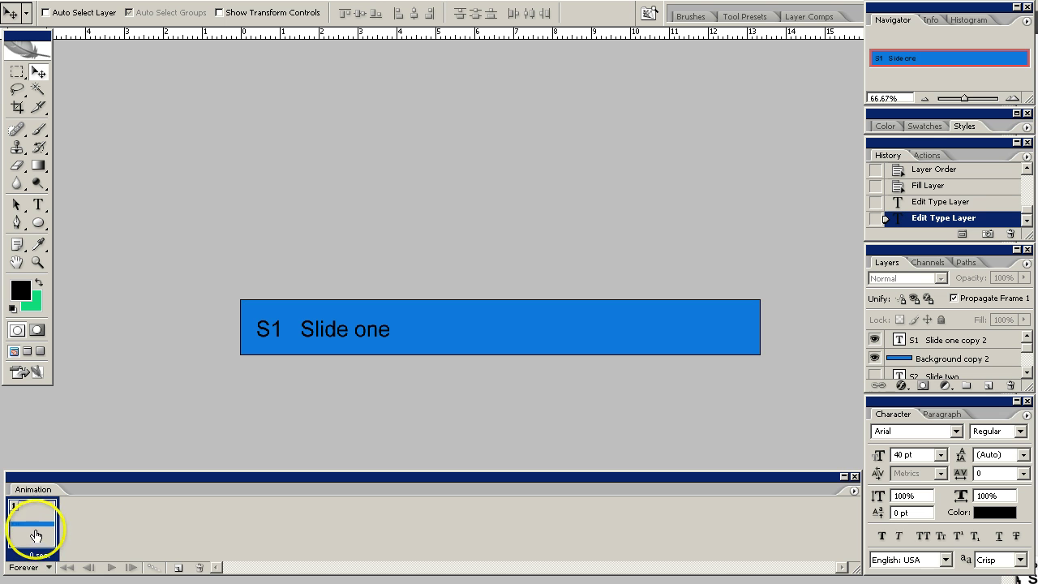
Add a second animation frame that shows only the Slide two text and its green background, with the blue slide's layers hidden
left_click(178, 568)
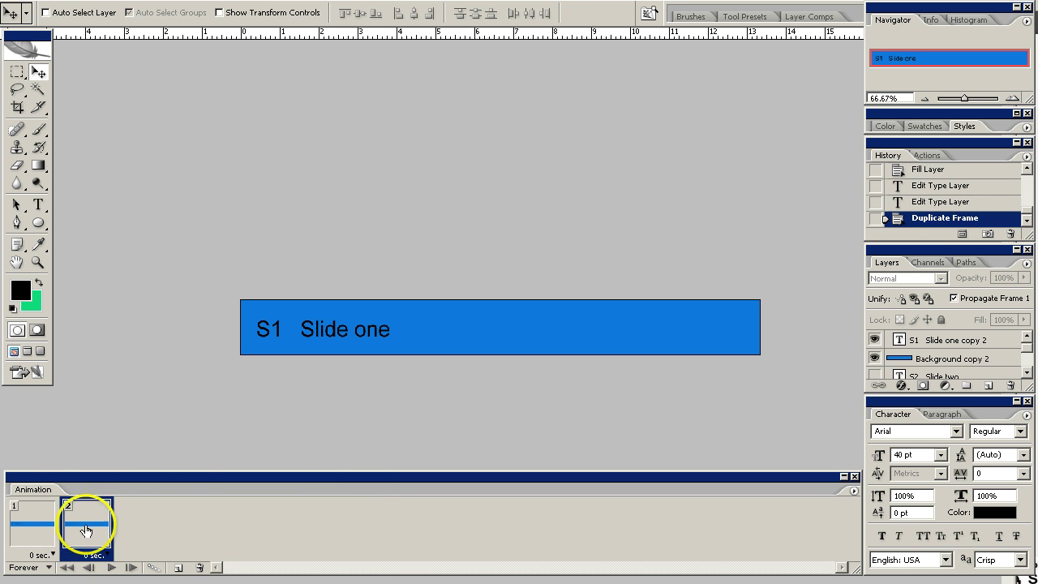
left_click(33, 525)
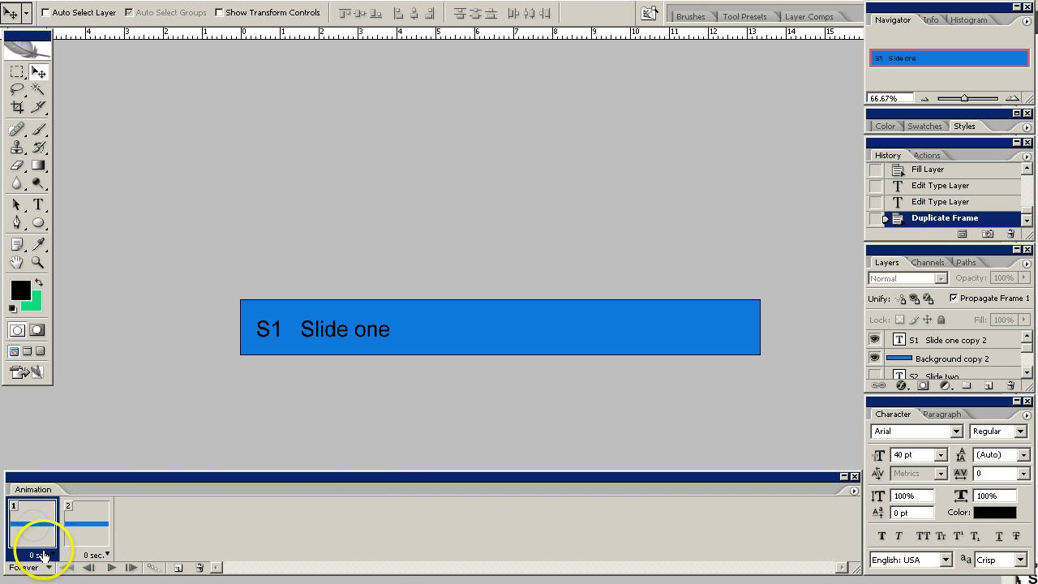
left_click(88, 537)
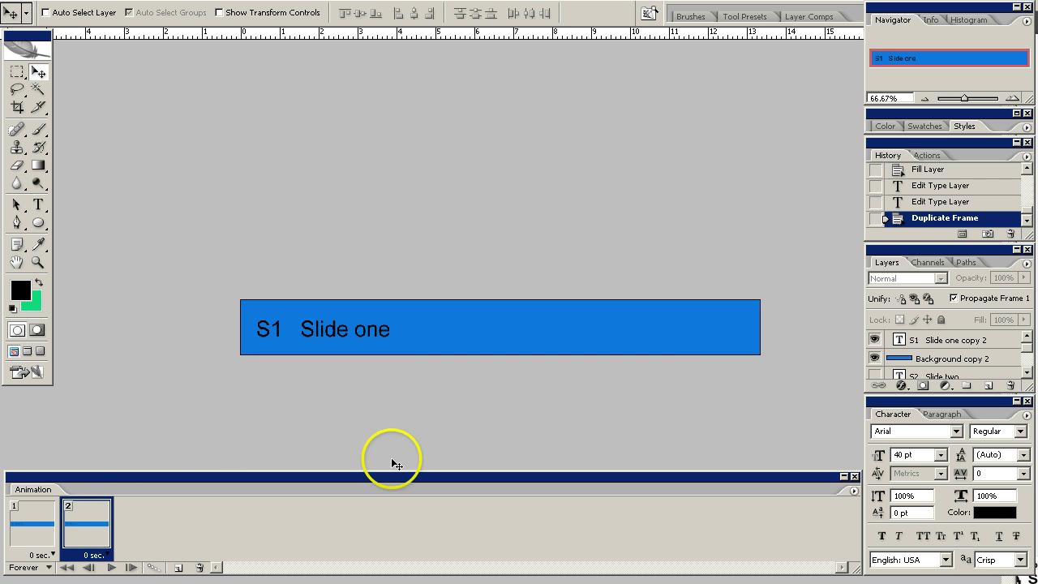
left_click(874, 340)
left_click(874, 357)
scroll(879, 357, "down", 1)
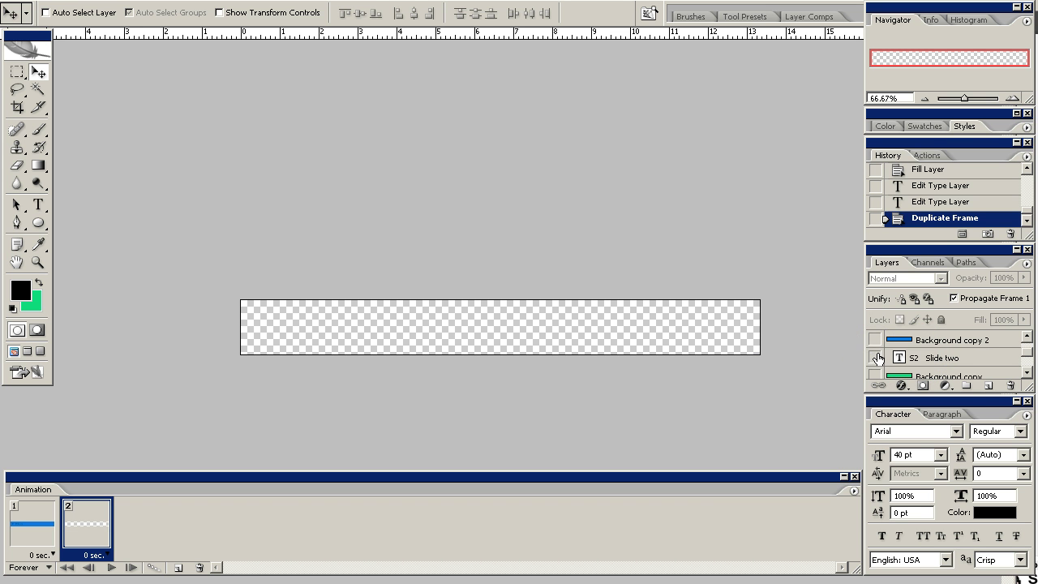
left_click(874, 358)
left_click(874, 376)
scroll(880, 375, "down", 1)
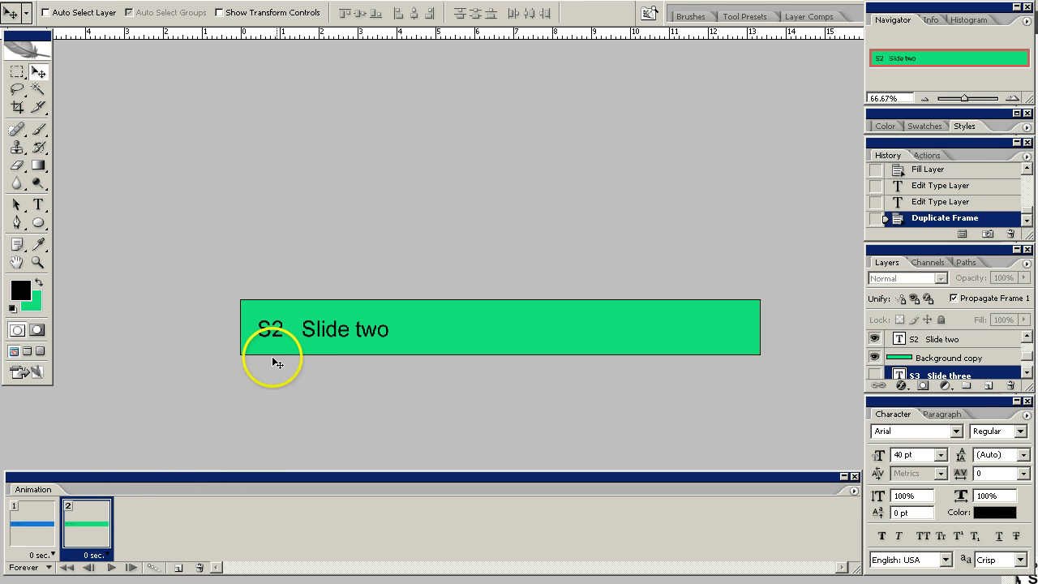
Add a third animation frame that shows only the Slide three text and its yellow background, with the green slide's layers hidden
left_click(177, 567)
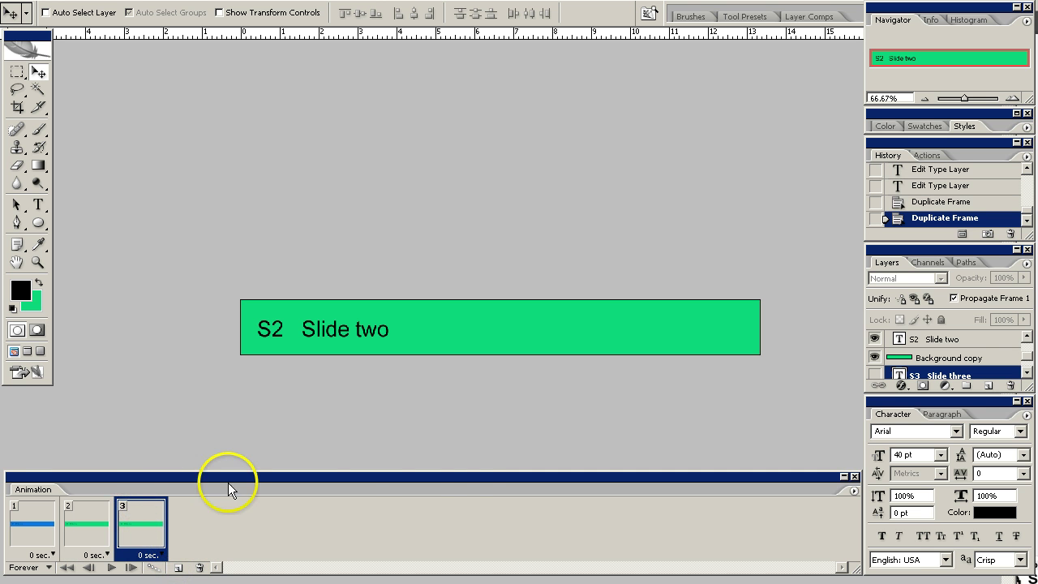
left_click(874, 339)
left_click(874, 358)
scroll(882, 359, "down", 1)
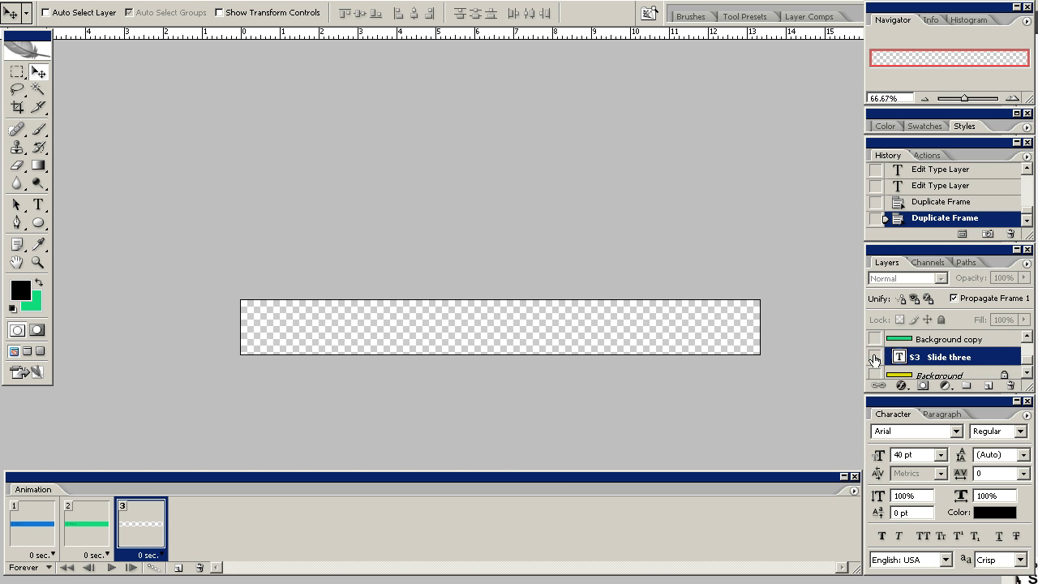
left_click(874, 358)
left_click(875, 375)
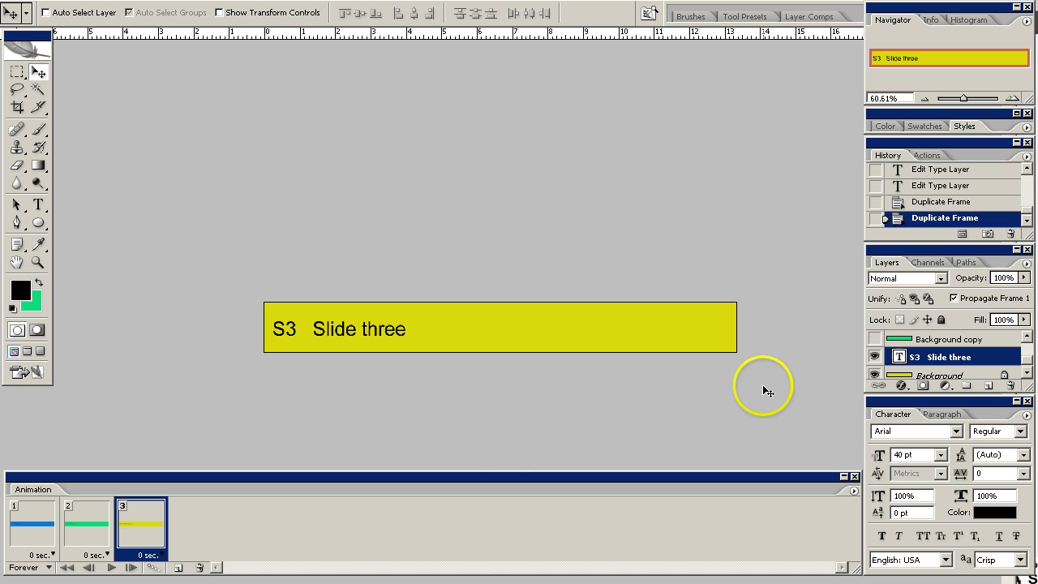
key("ctrl+plus")
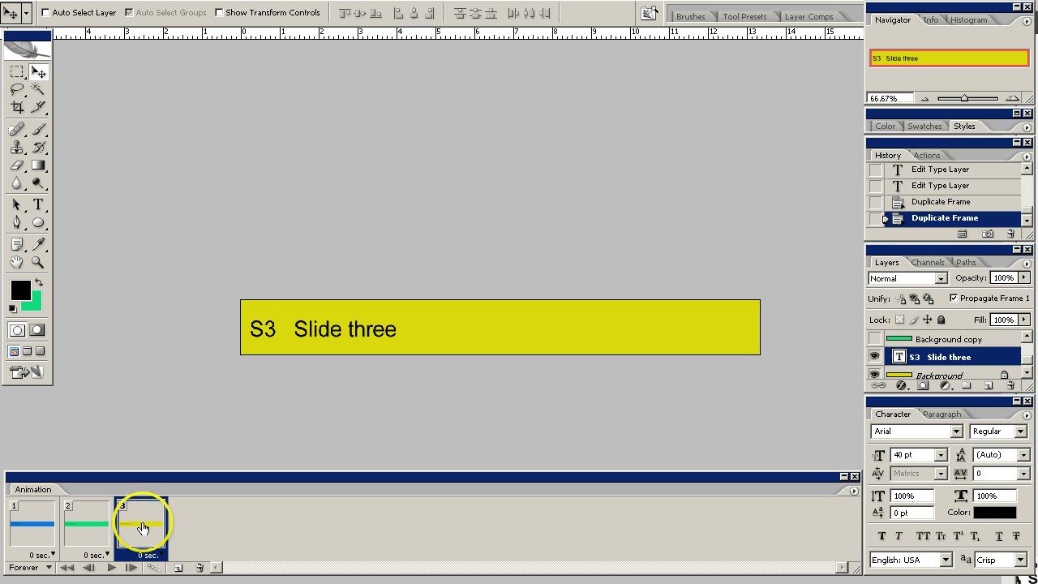
Set the delay of all three animation frames to 5 seconds and preview the animation
left_click(50, 557)
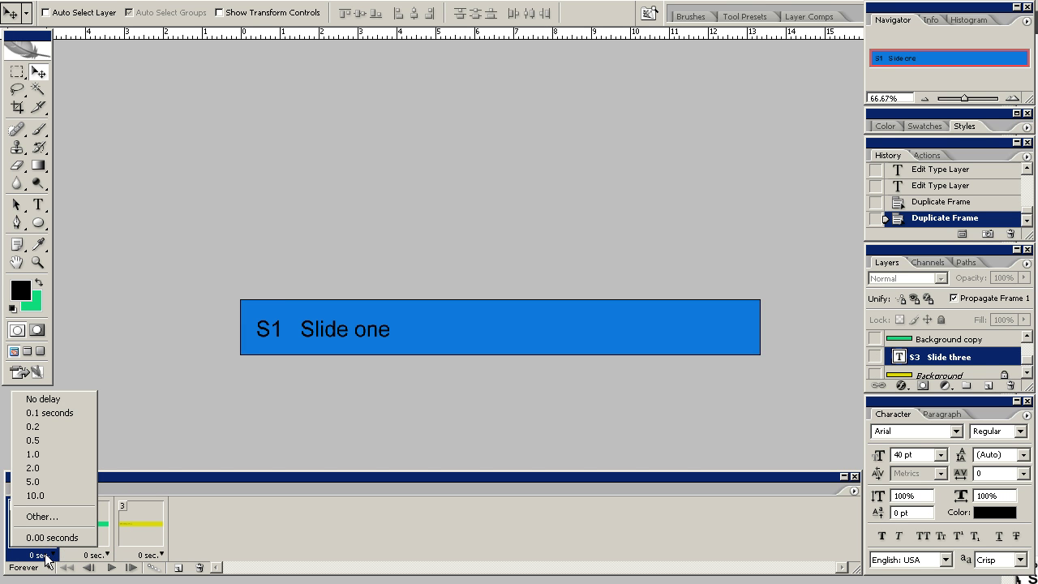
left_click(48, 482)
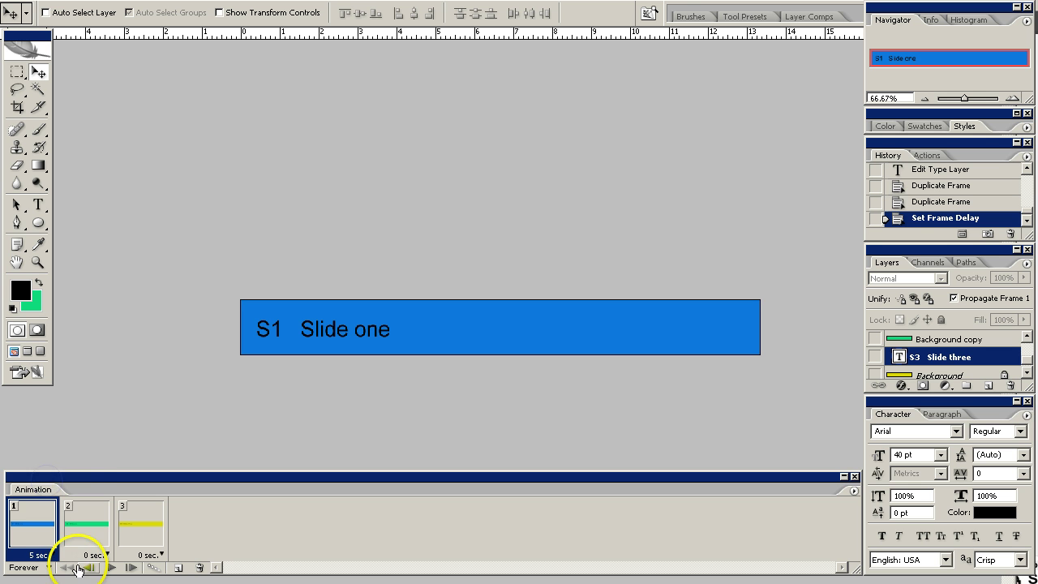
left_click(103, 555)
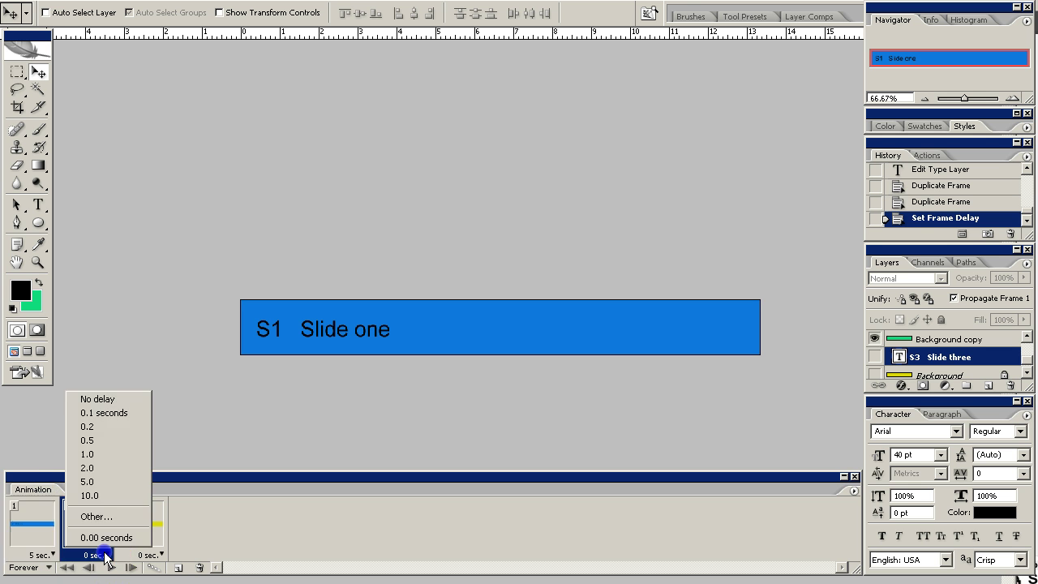
left_click(100, 481)
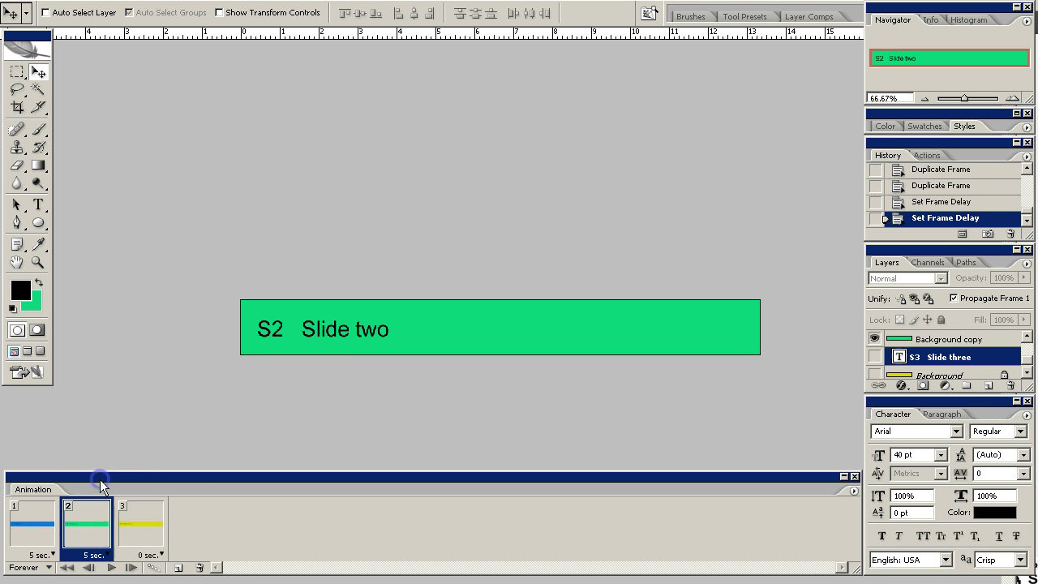
left_click(153, 555)
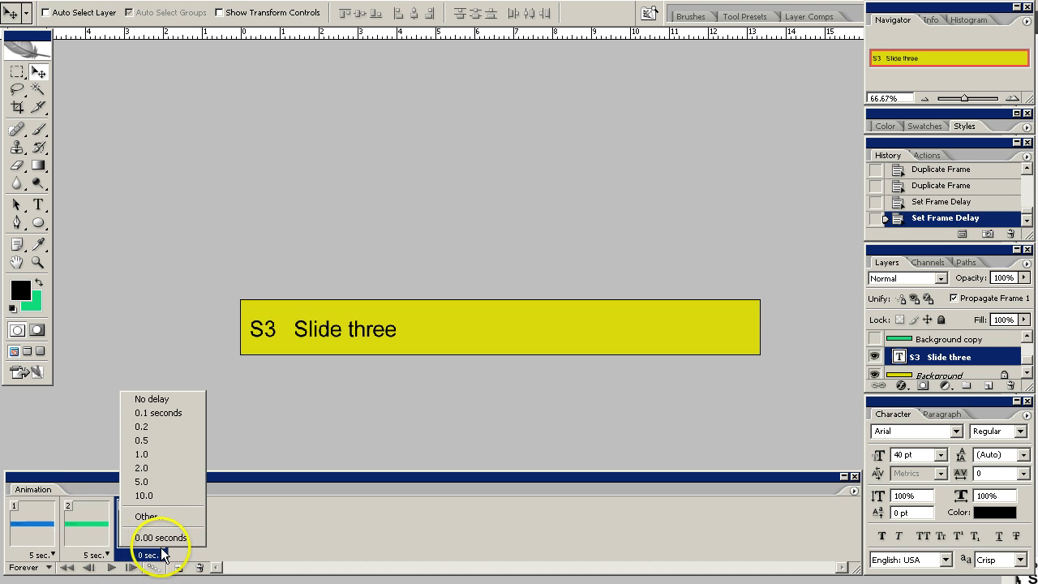
left_click(160, 481)
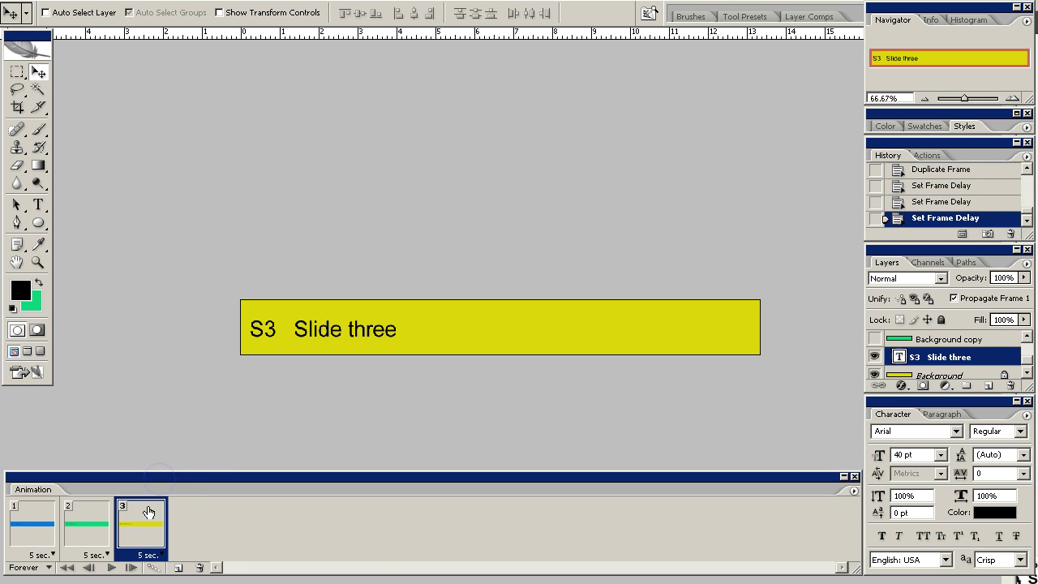
left_click(111, 570)
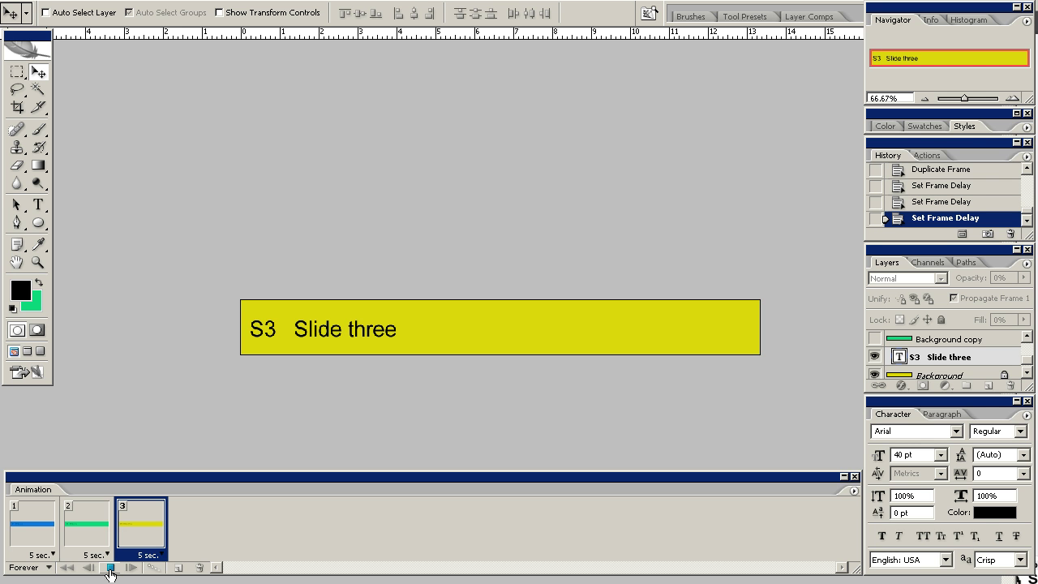
left_click(110, 571)
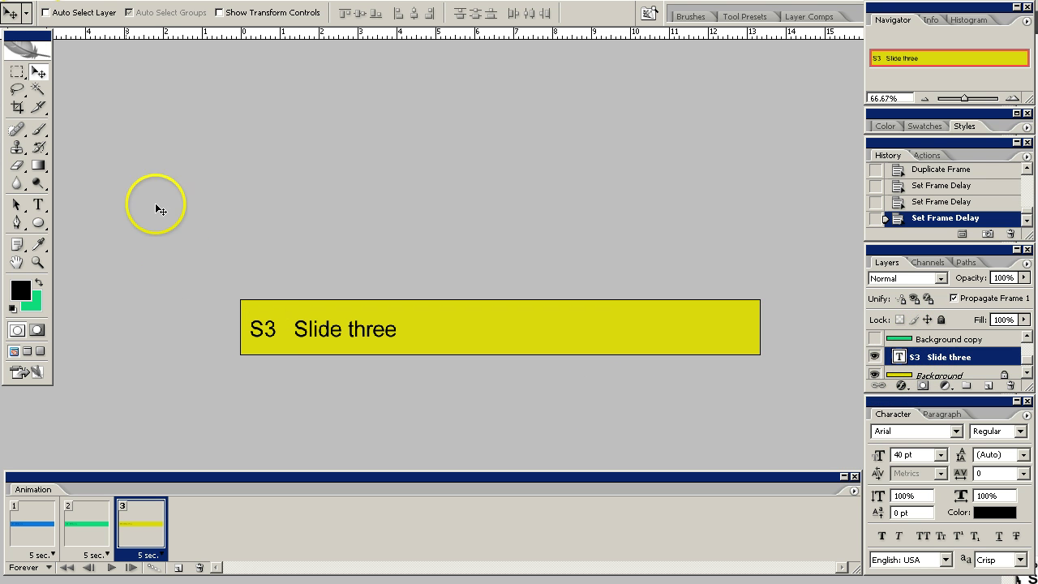
Start a Save for Web export of the animation with the GIF 128 Dithered preset
key("alt+f")
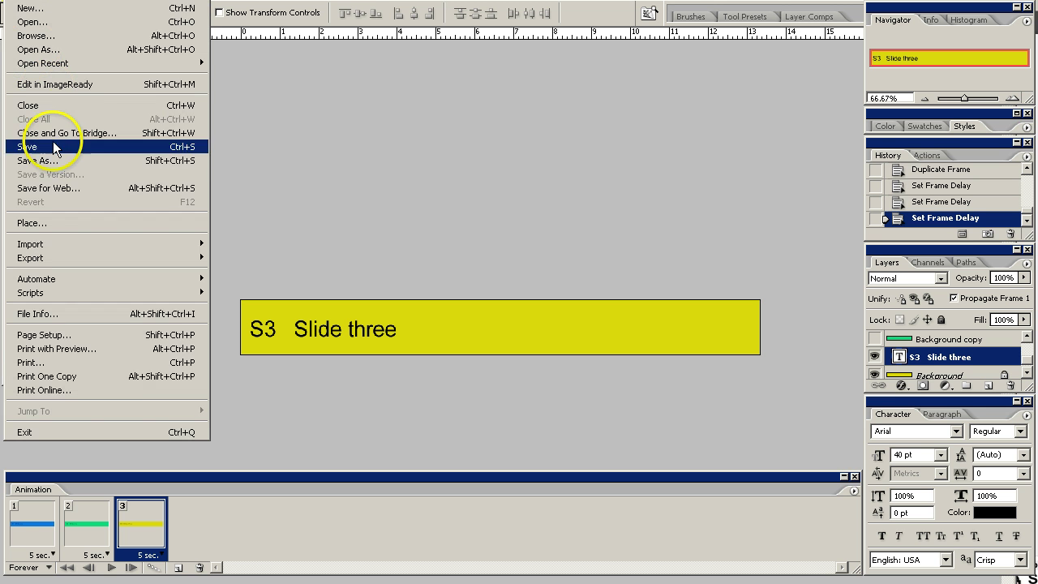
left_click(48, 188)
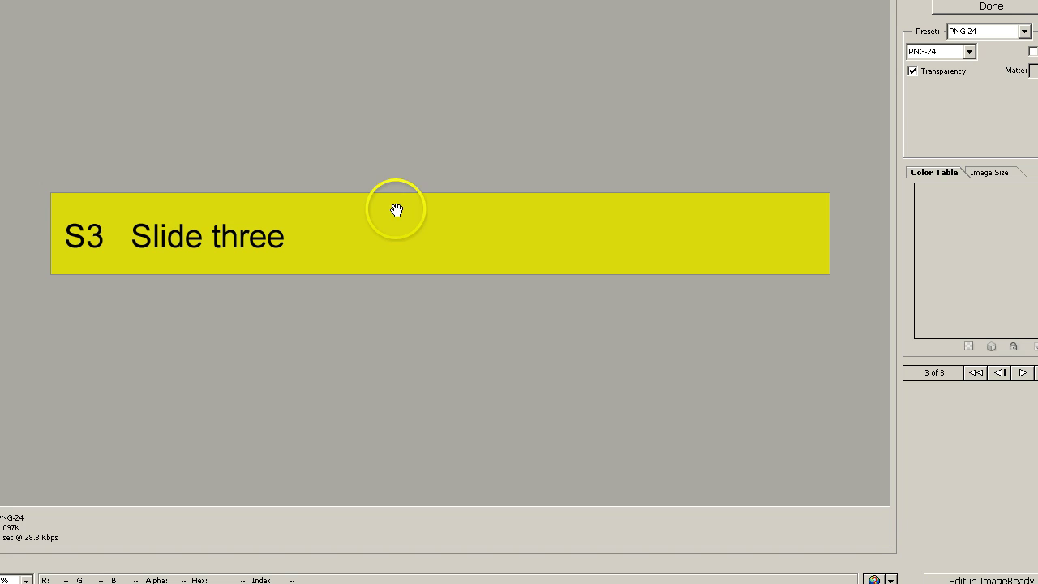
left_click(1025, 31)
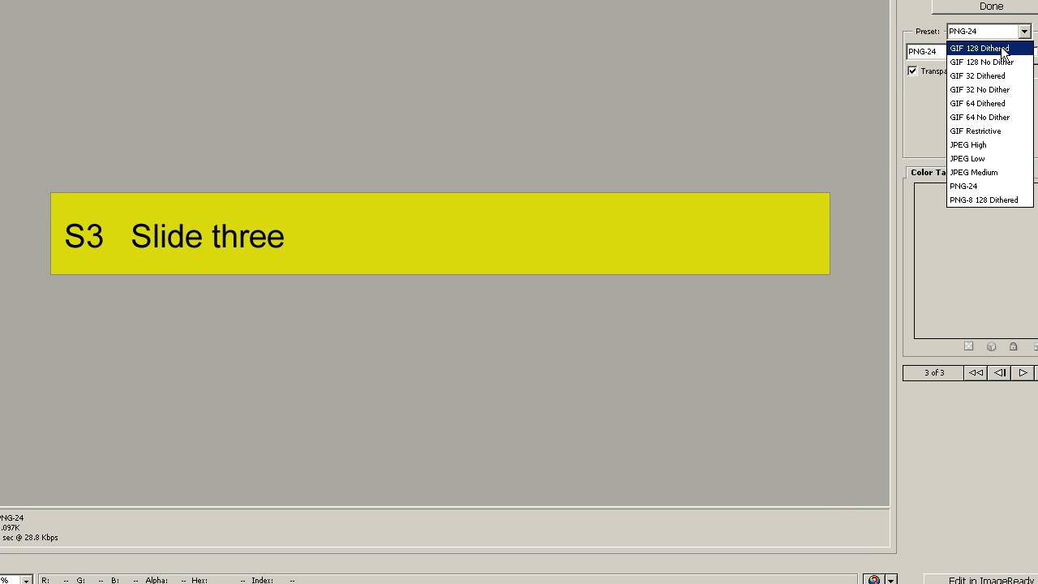
left_click(1004, 50)
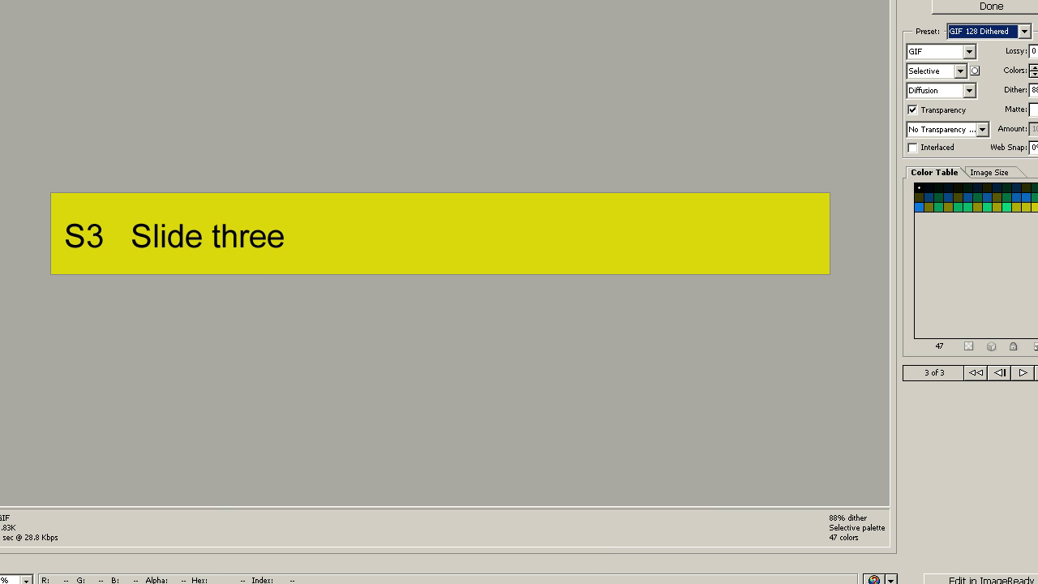
Save the optimized GIF as bannertest.gif in the WP-Images folder
key("Return")
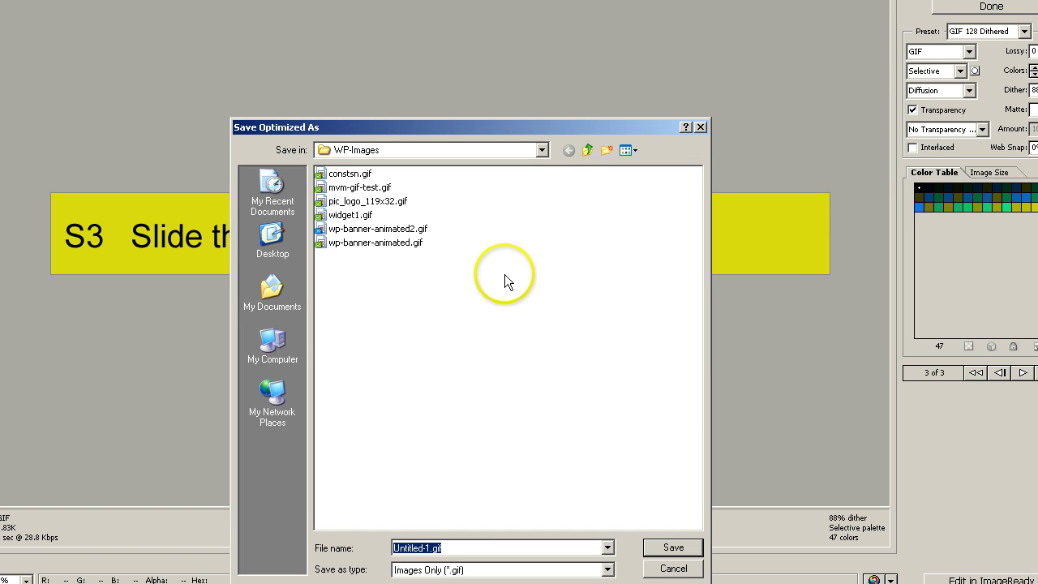
left_click(427, 549)
left_click_drag(429, 549, 363, 548)
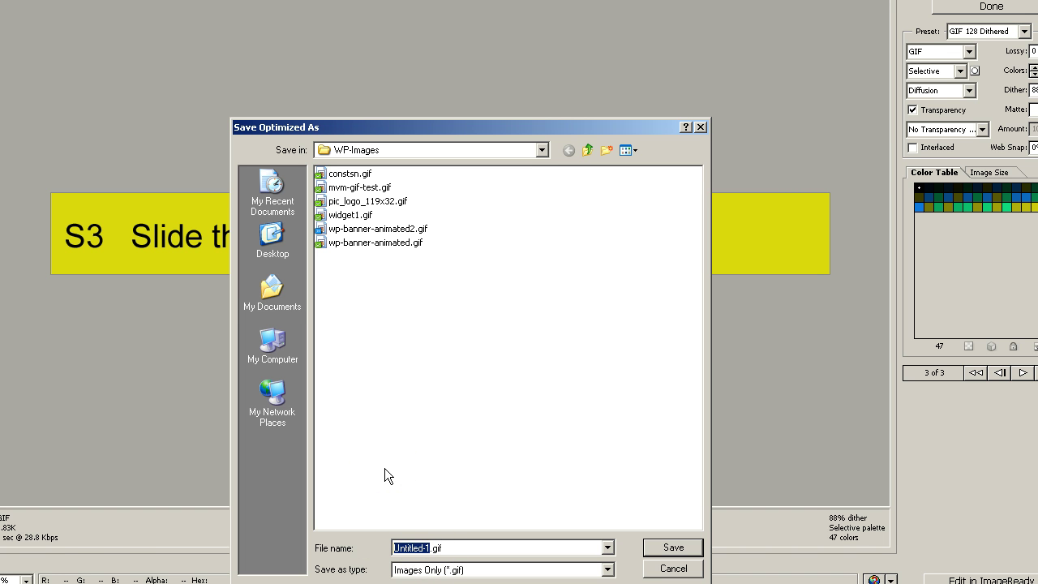
type("bannertest")
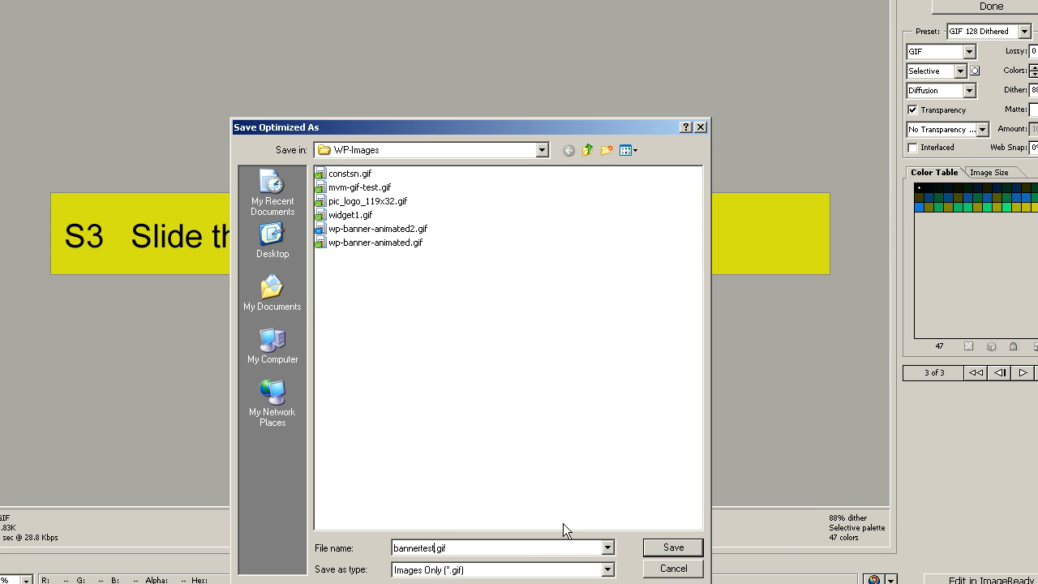
left_click(655, 549)
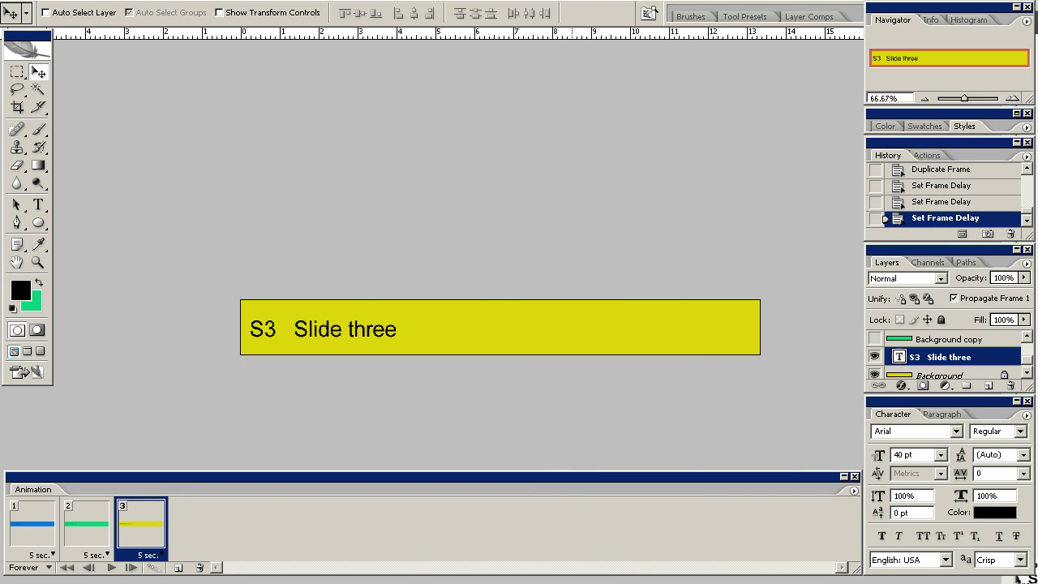
Switch to the WordPress admin in the browser and upload bannertest.gif from the WP-Images folder as the custom header image
key("alt+Tab")
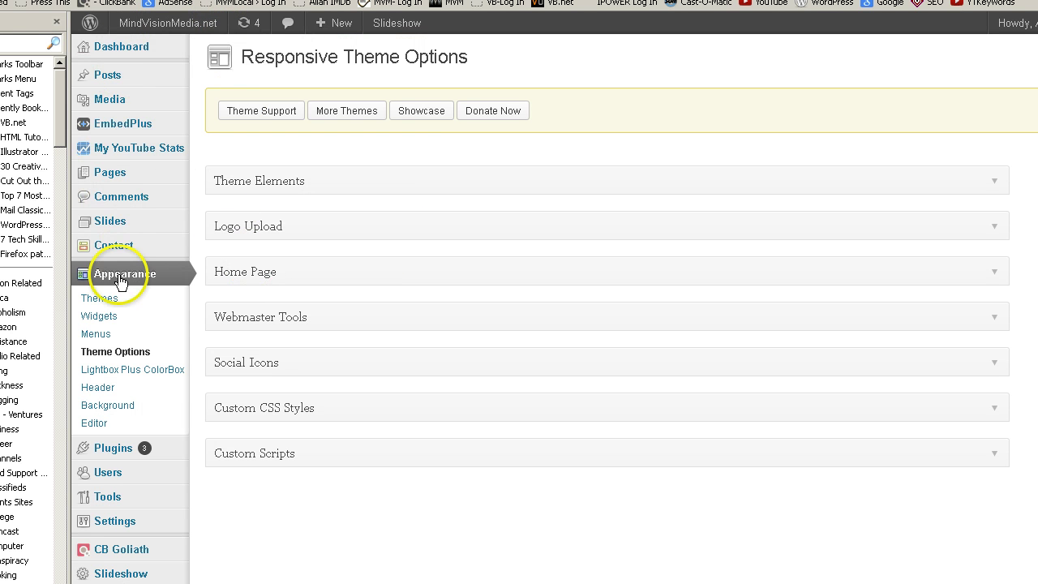
left_click(103, 356)
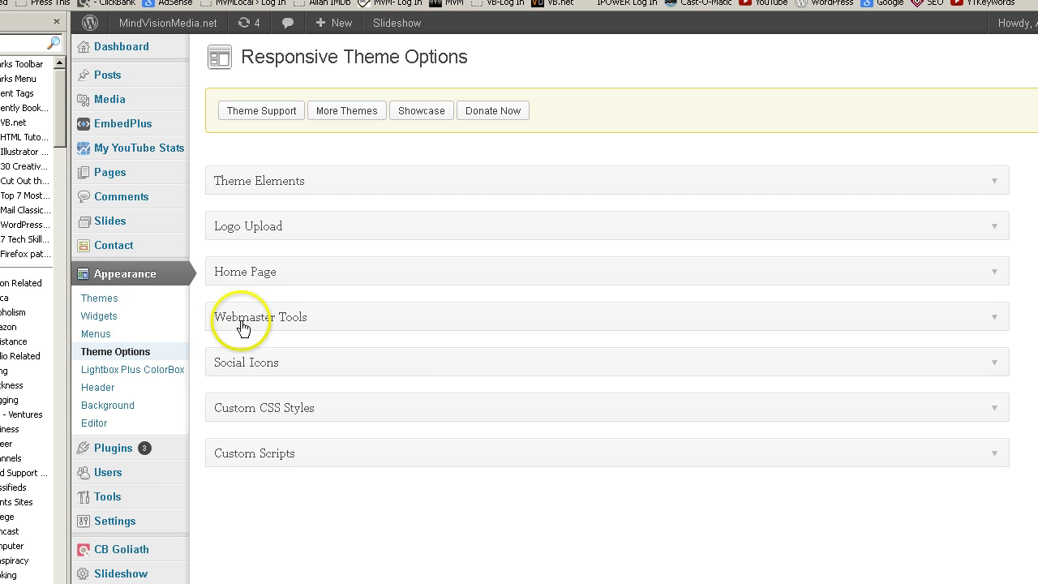
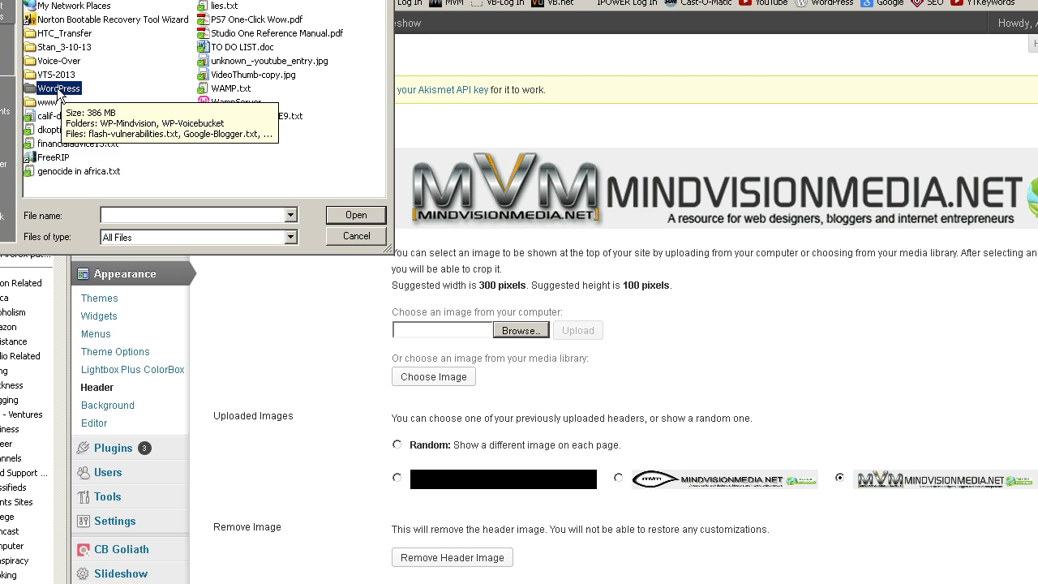
double_click(60, 89)
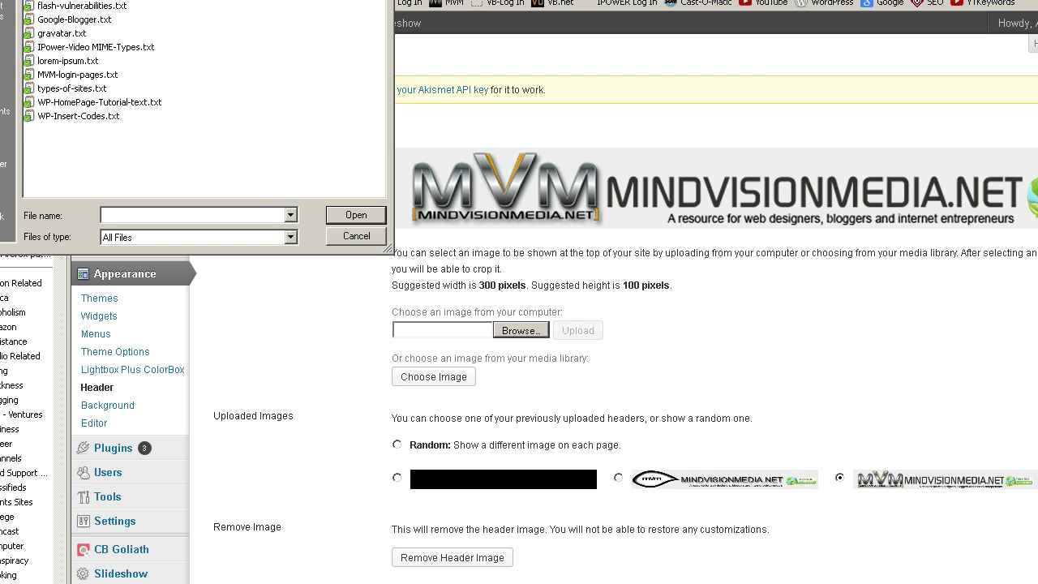
double_click(56, 47)
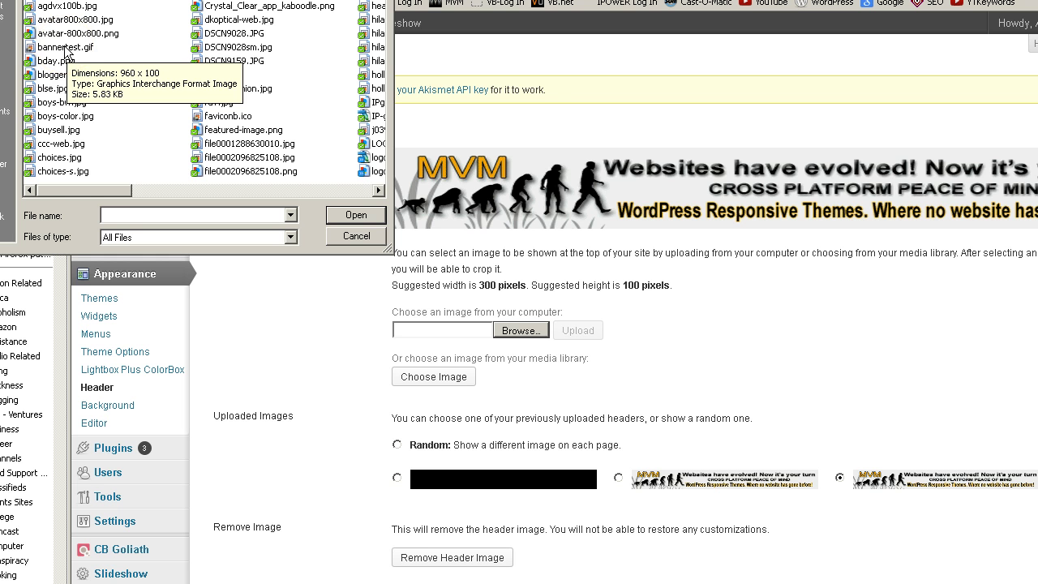
left_click(65, 47)
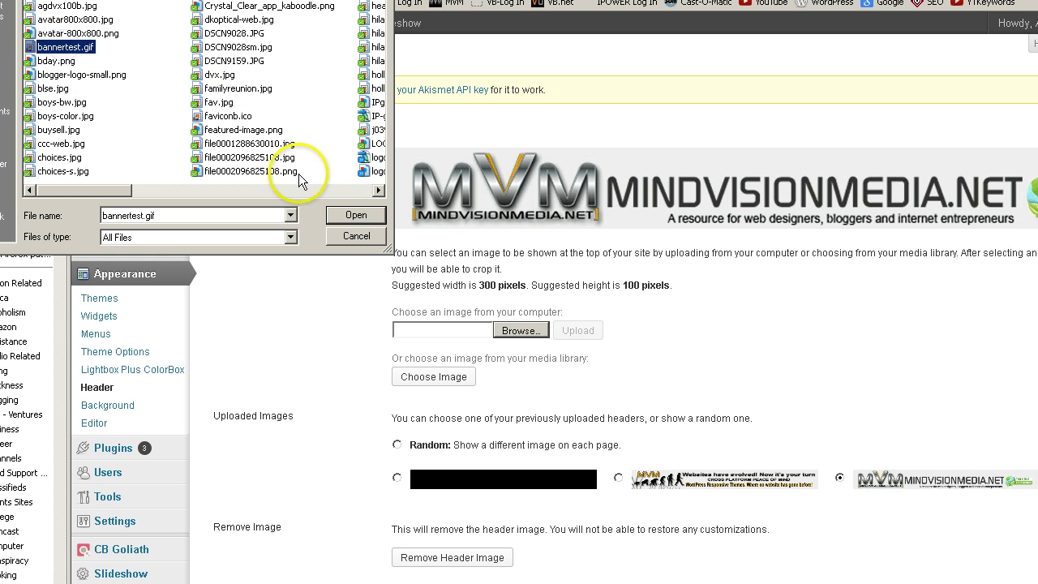
left_click(334, 214)
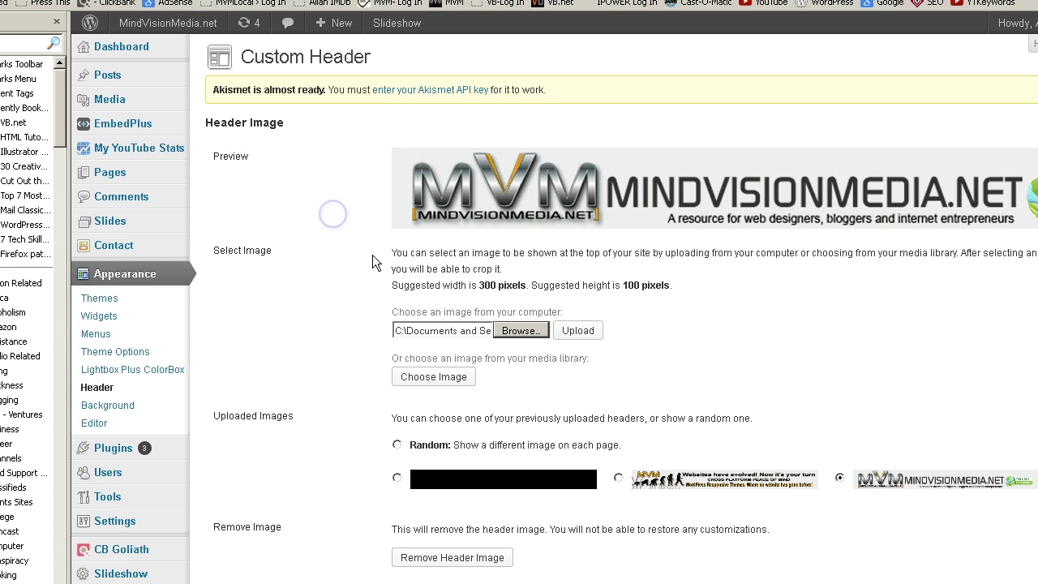
left_click(576, 331)
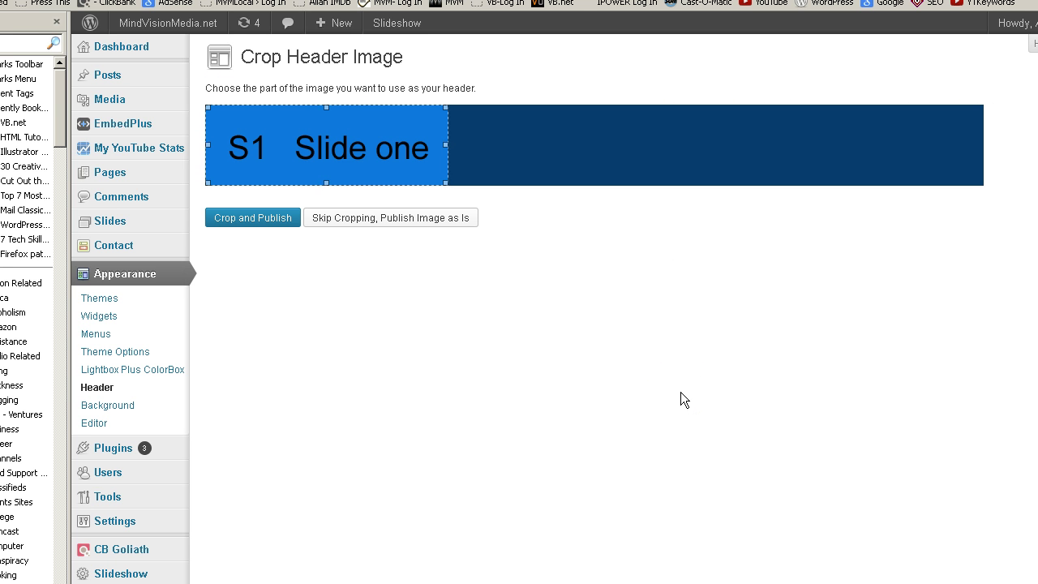
Extend the header crop selection across the full width of the slide banner and publish it
left_click(668, 384)
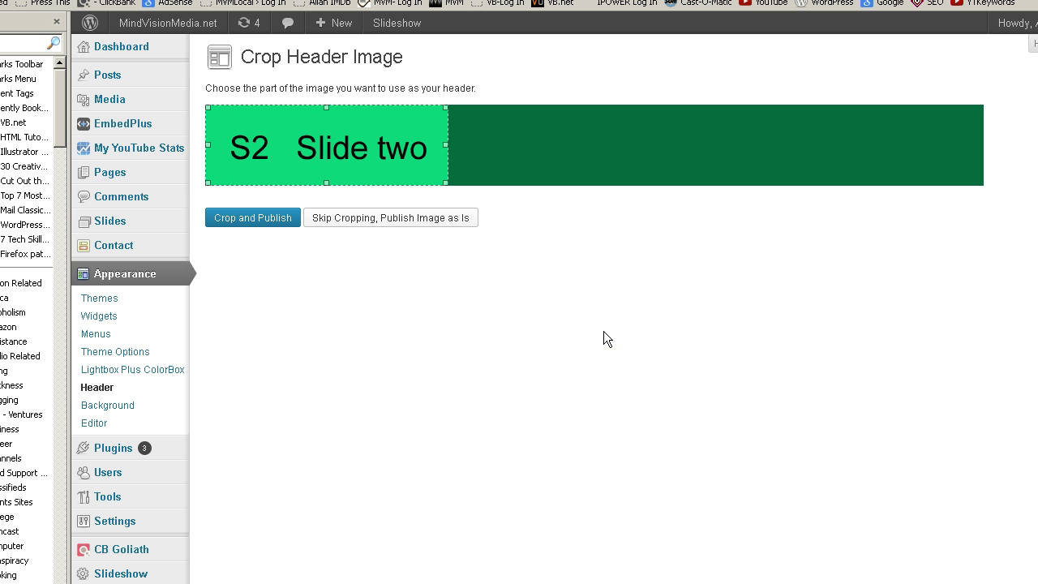
left_click(546, 297)
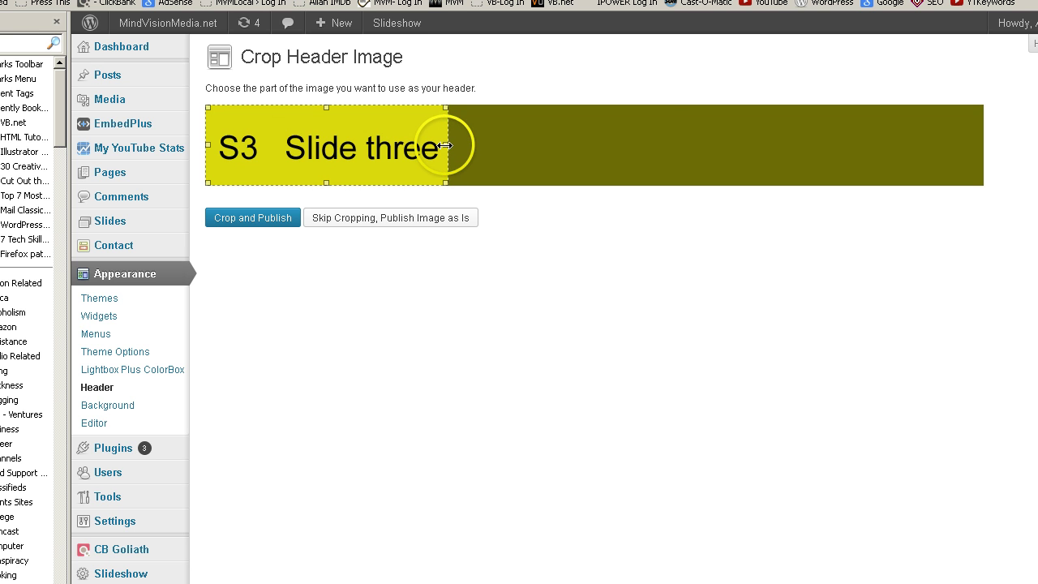
left_click_drag(455, 145, 999, 195)
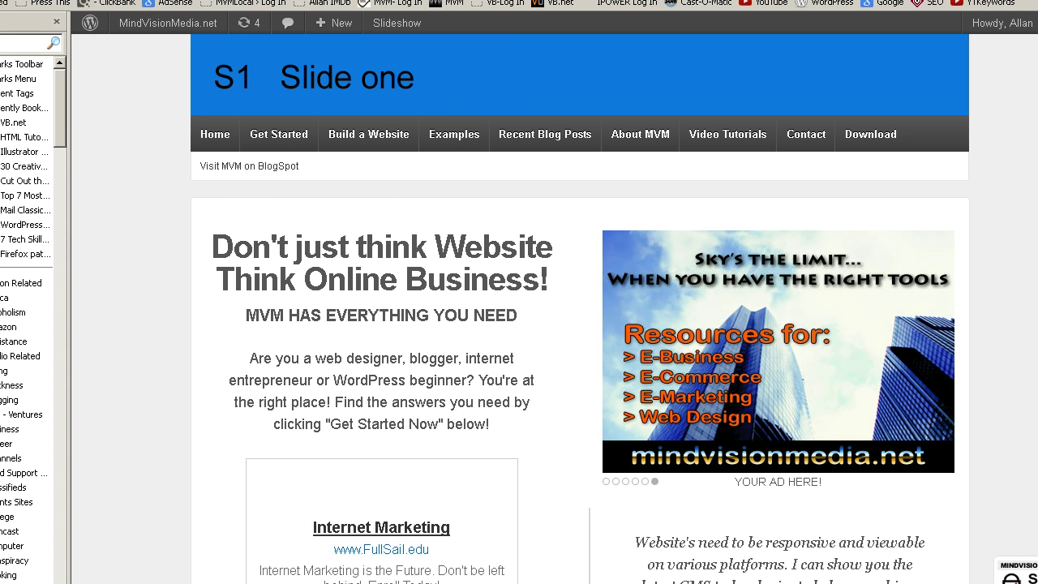
Return to the Custom Header page and select the previously uploaded animated MVM banner as the header
key("alt+Left")
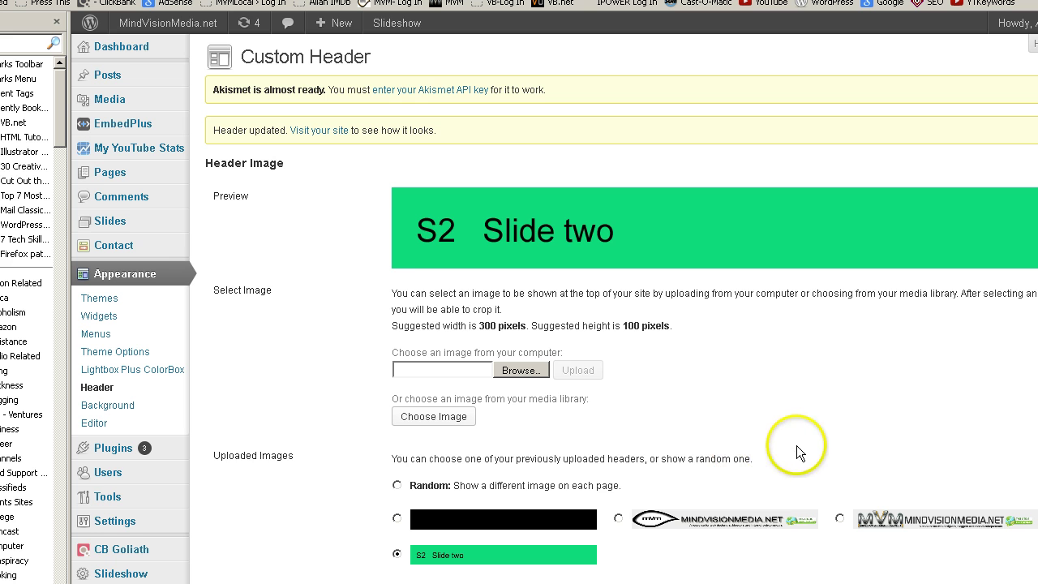
scroll(832, 453, "down", 1)
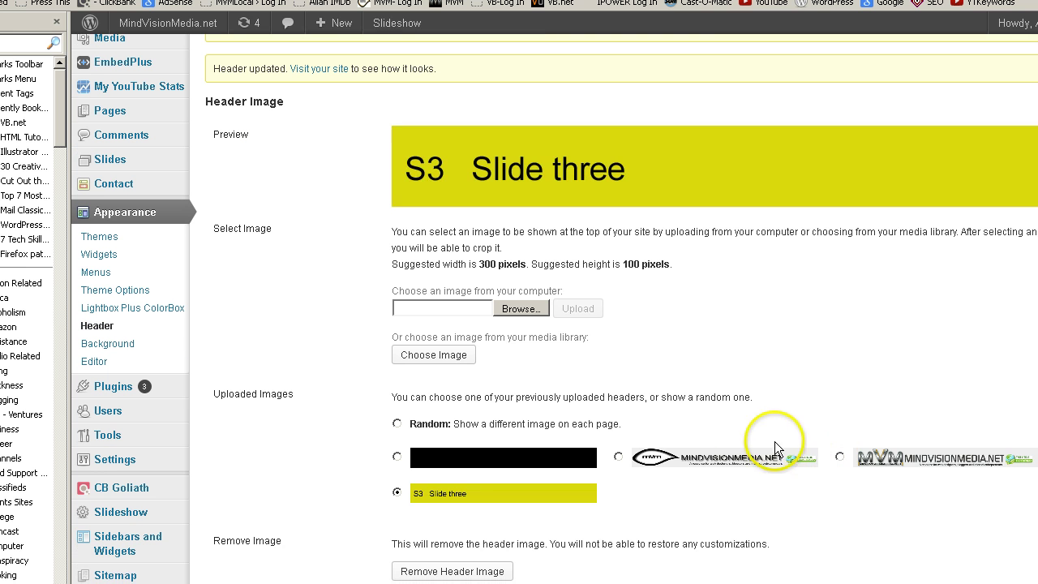
left_click(840, 457)
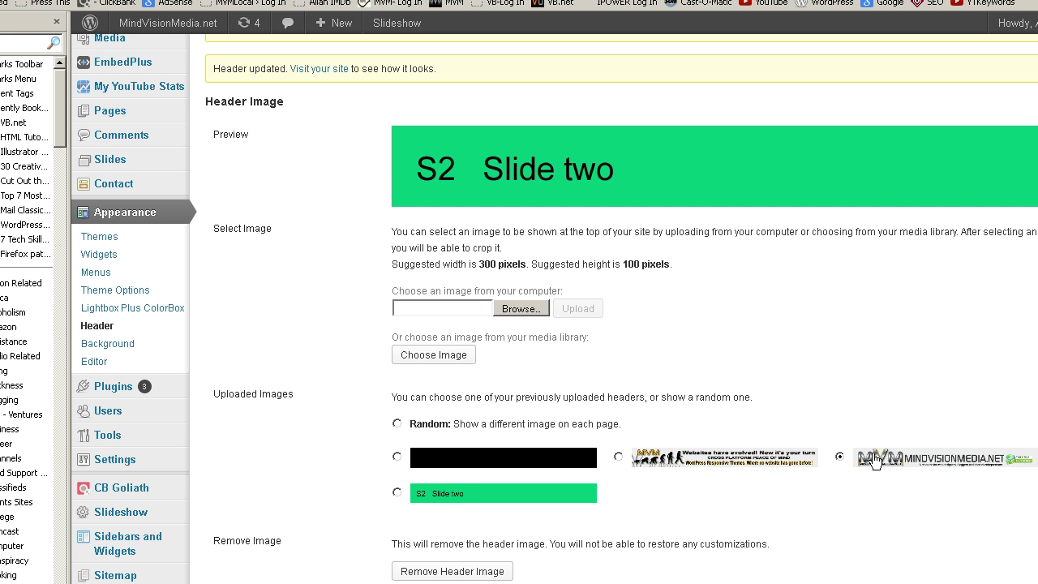
left_click(873, 458)
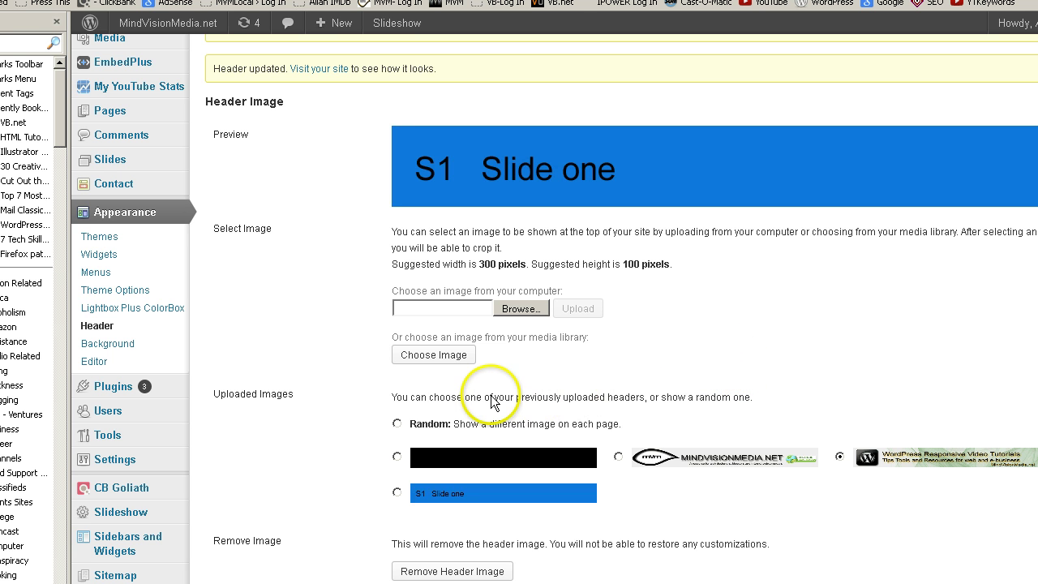
Try to set wp-banner-animated2.gif from the media library as the header image, publishing it without cropping
left_click(426, 354)
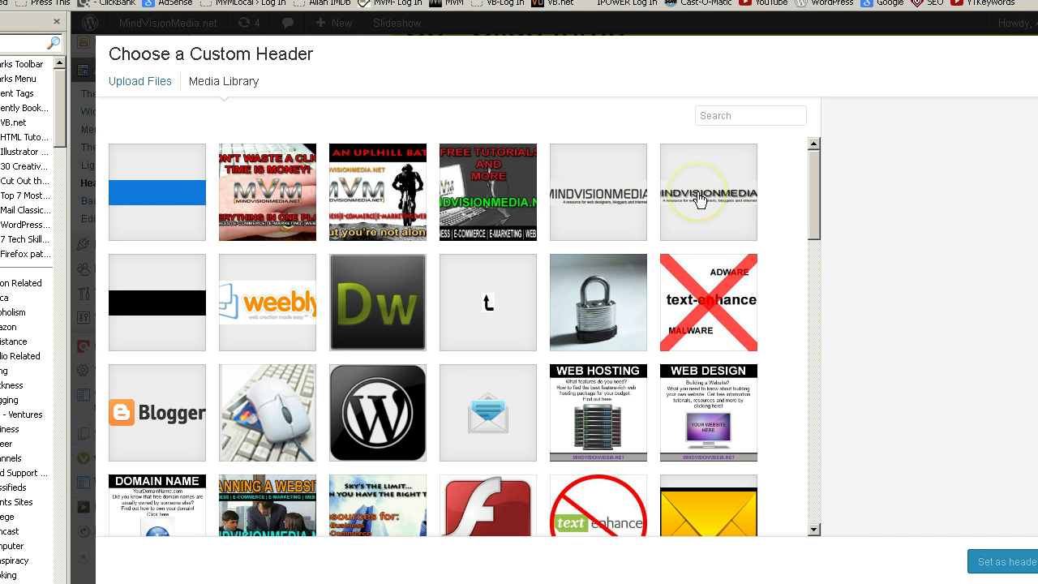
left_click(607, 194)
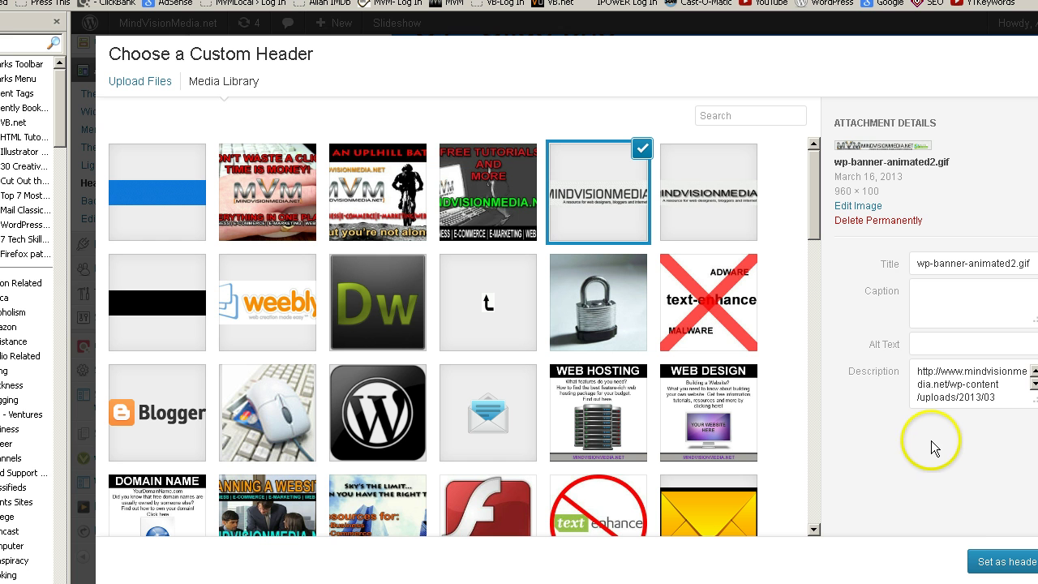
left_click(991, 569)
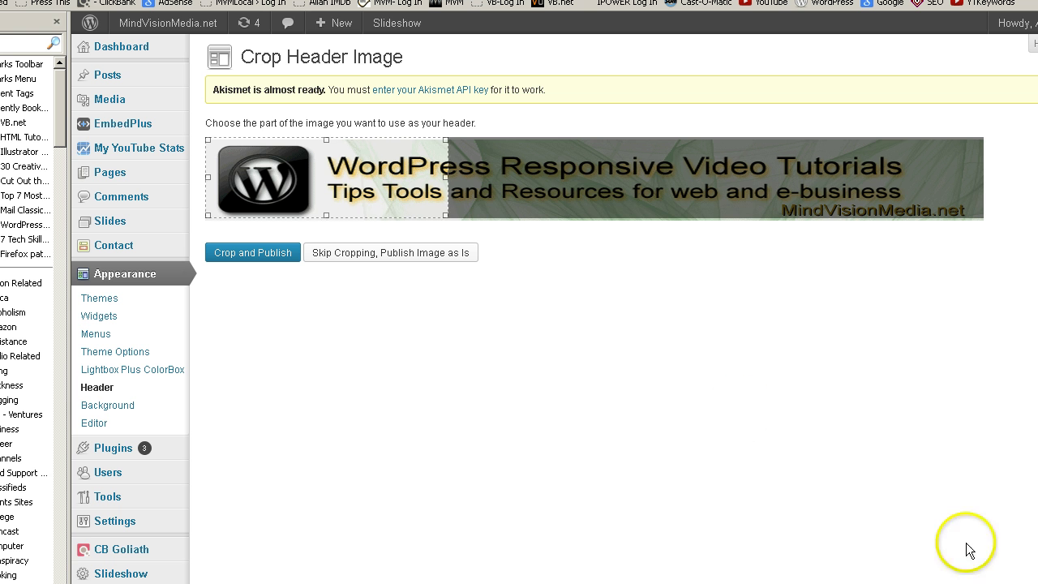
left_click(389, 252)
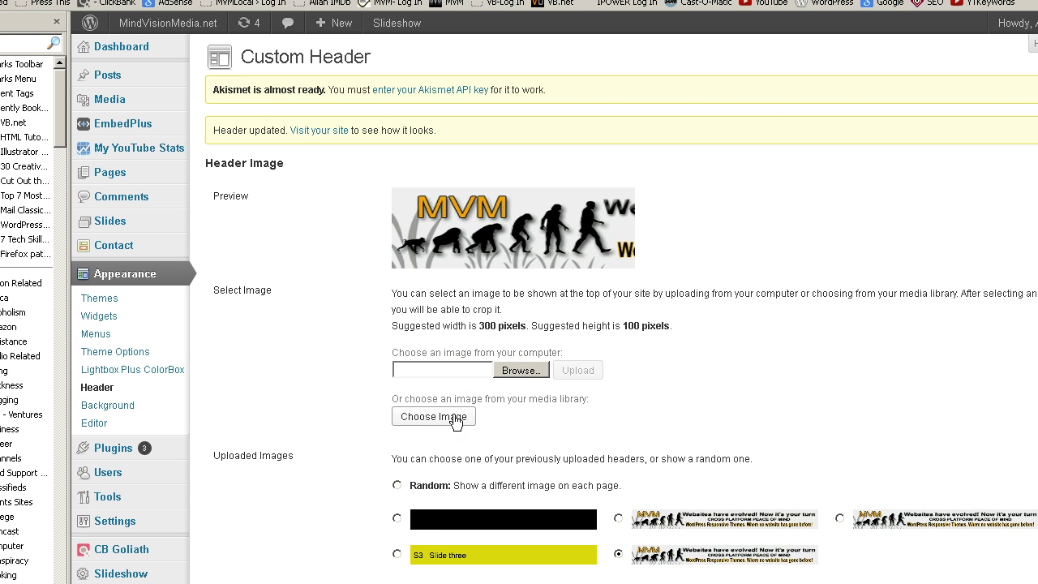
Set wp-banner-animated2.gif from the media library as the header, cropped to its full width, and view it on the site
left_click(454, 416)
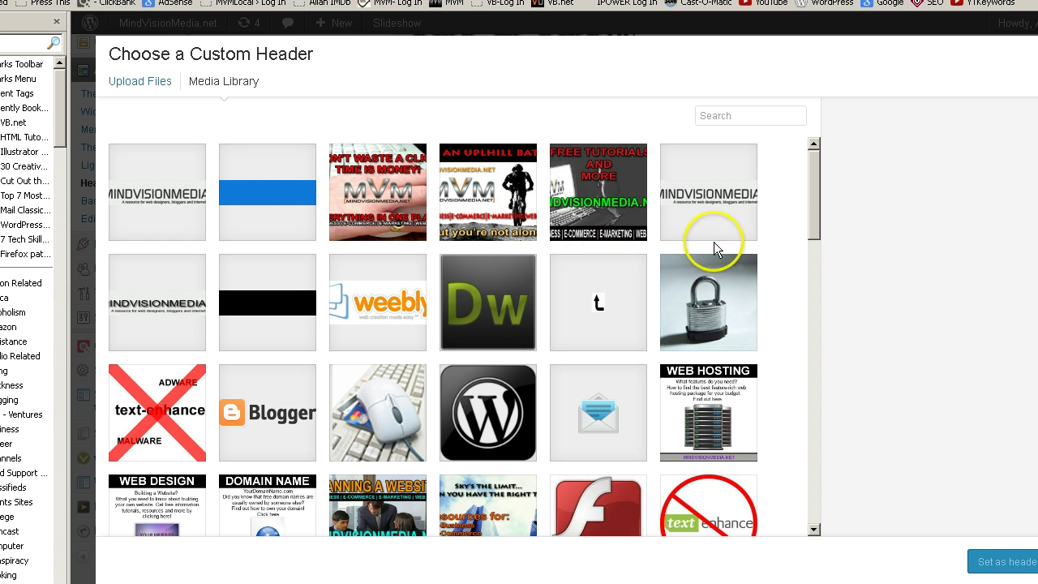
left_click(704, 198)
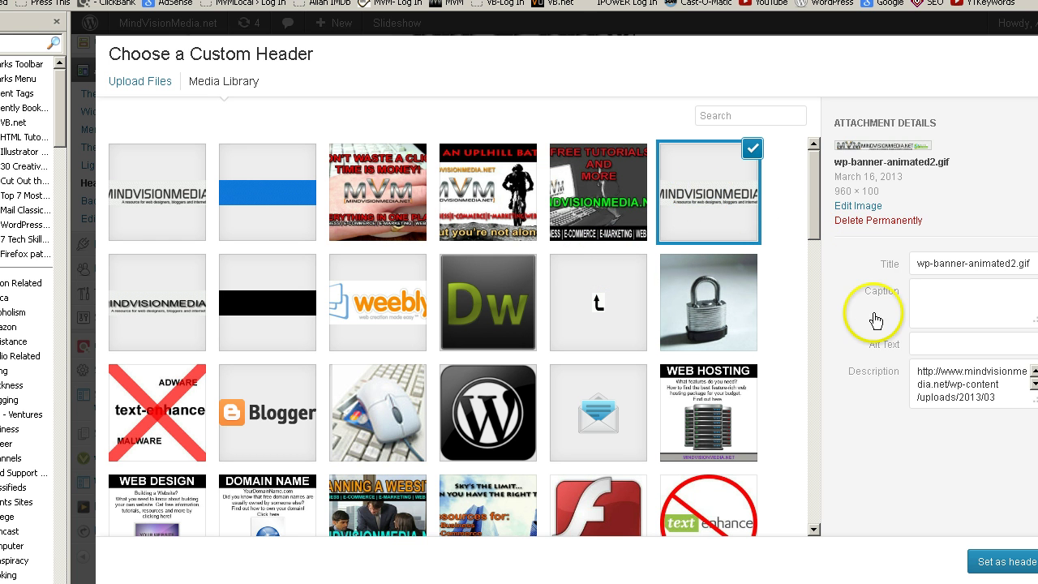
left_click(996, 562)
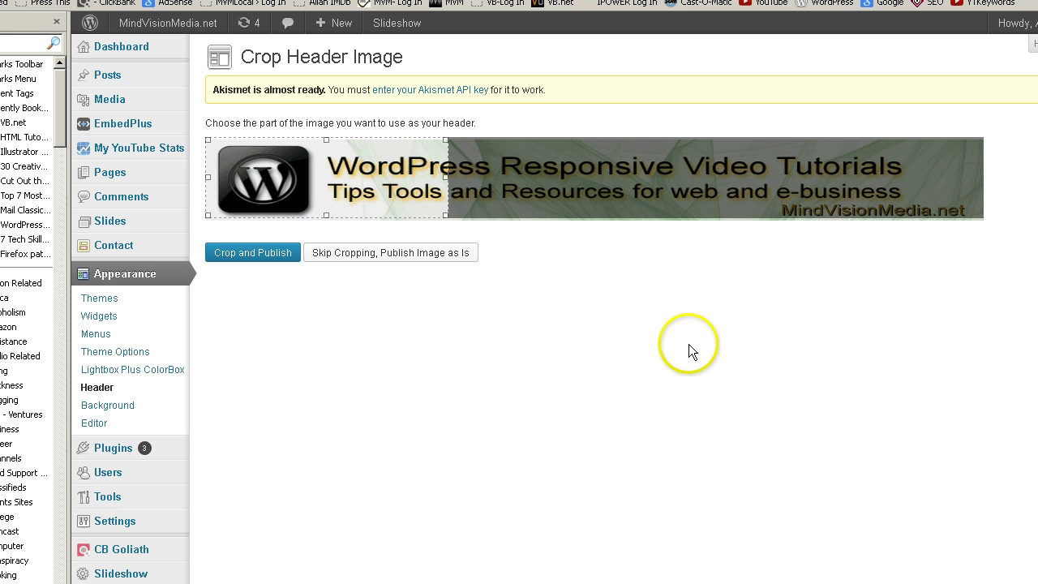
left_click_drag(447, 177, 1003, 186)
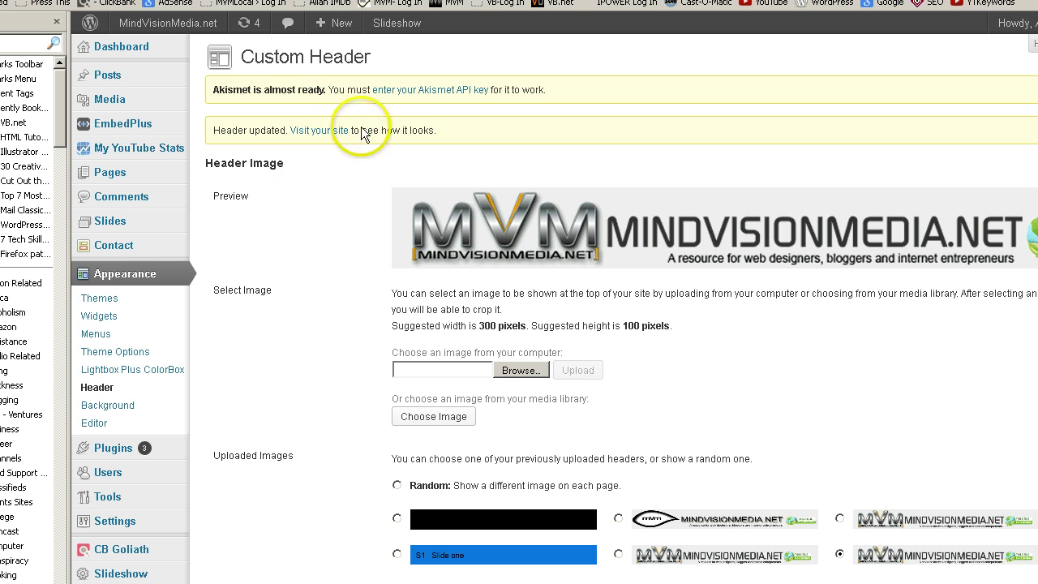
left_click(319, 130)
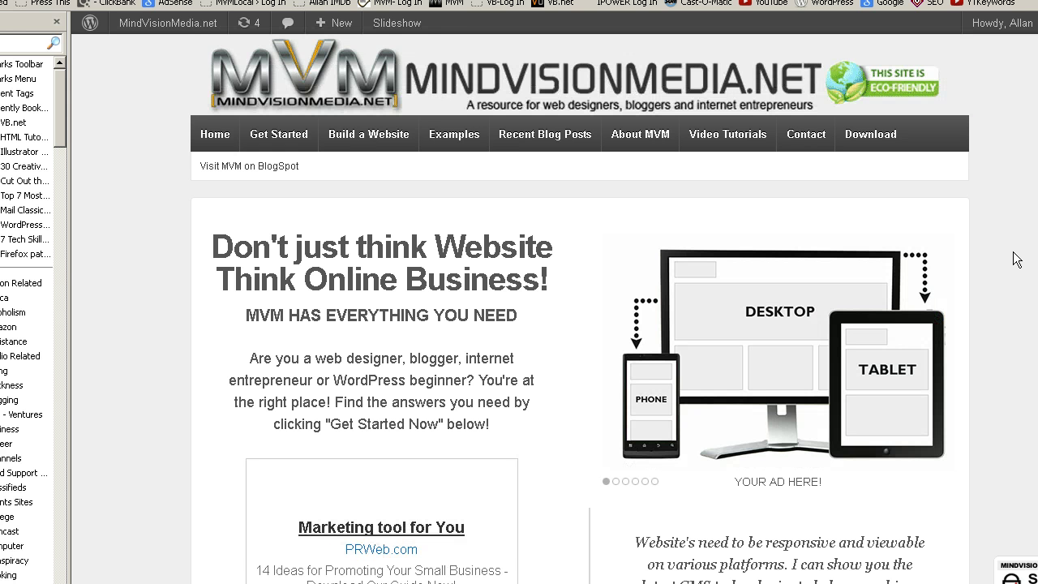
left_click(849, 176)
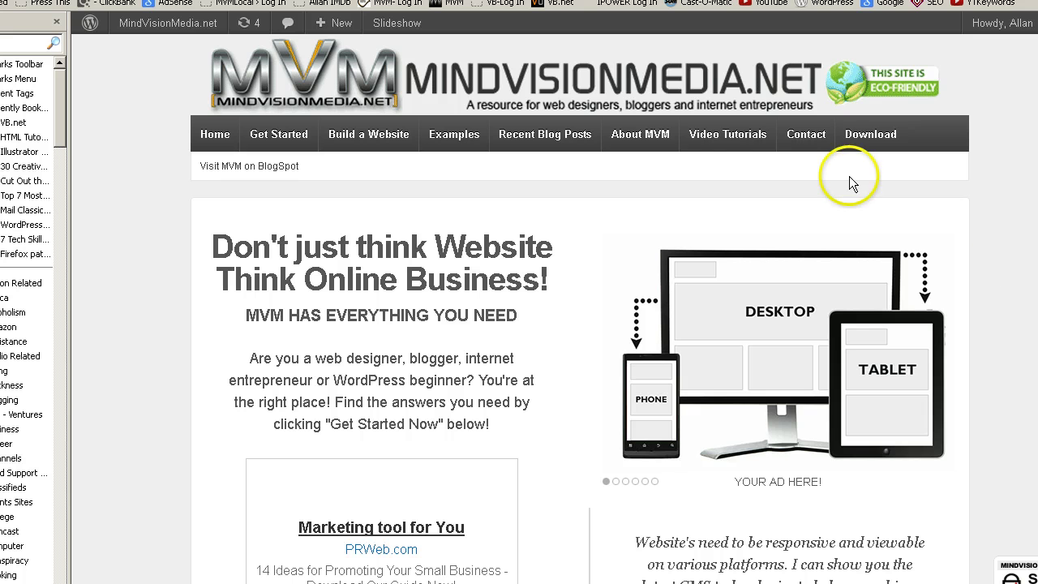